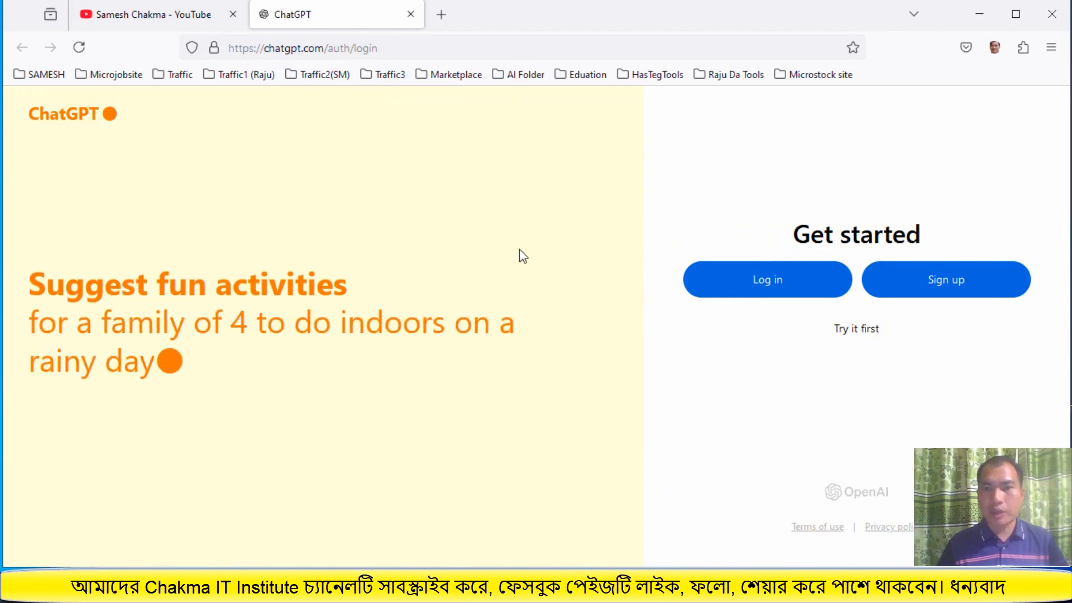
Log in to ChatGPT with the Continue with Google option and choose the Google account
click(753, 282)
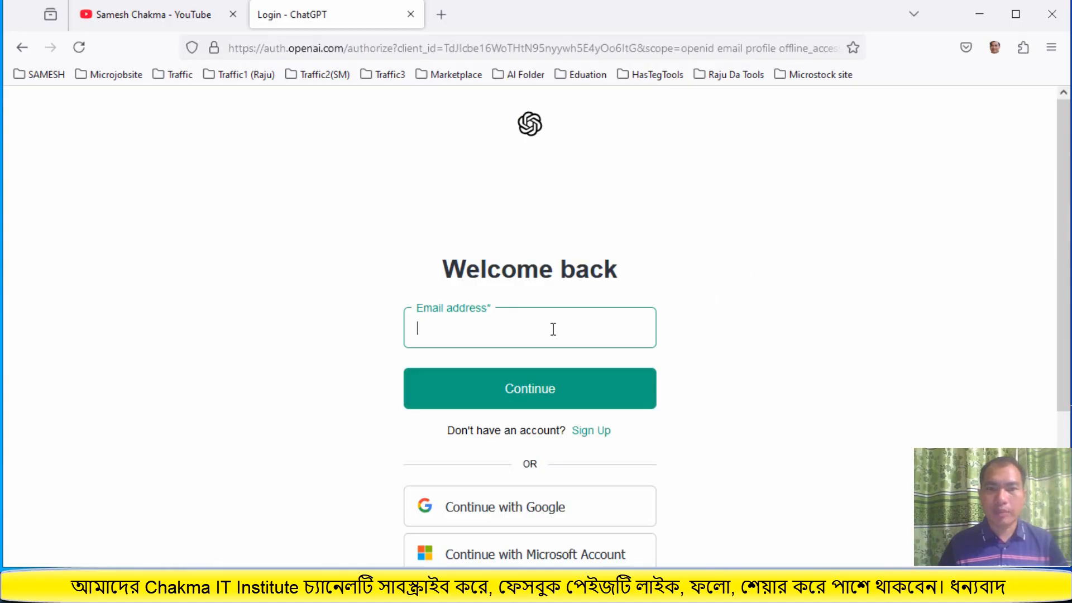
scroll(558, 442, down, 3)
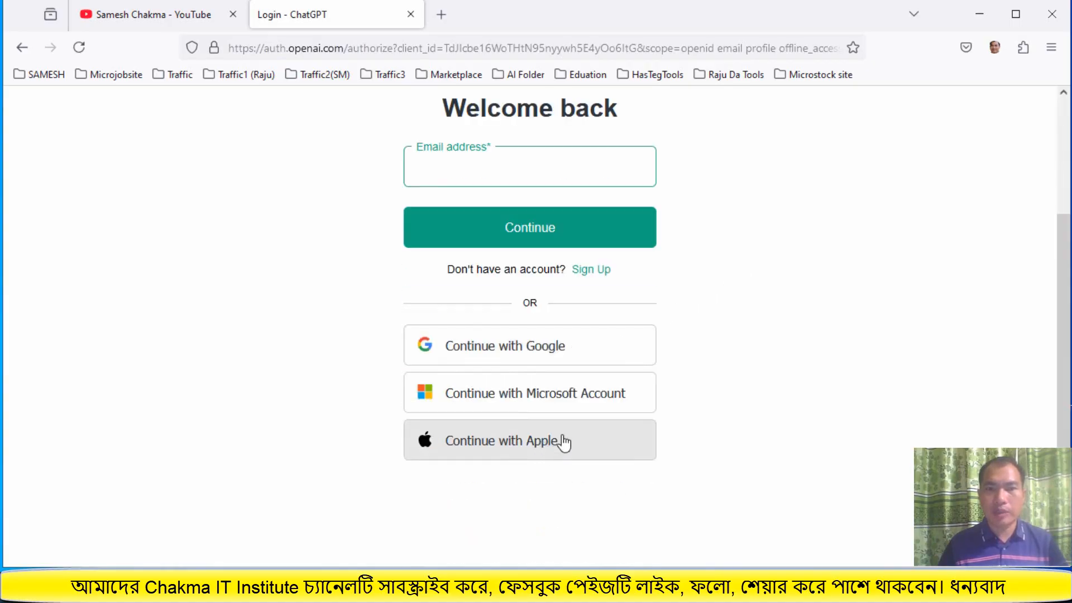
click(539, 358)
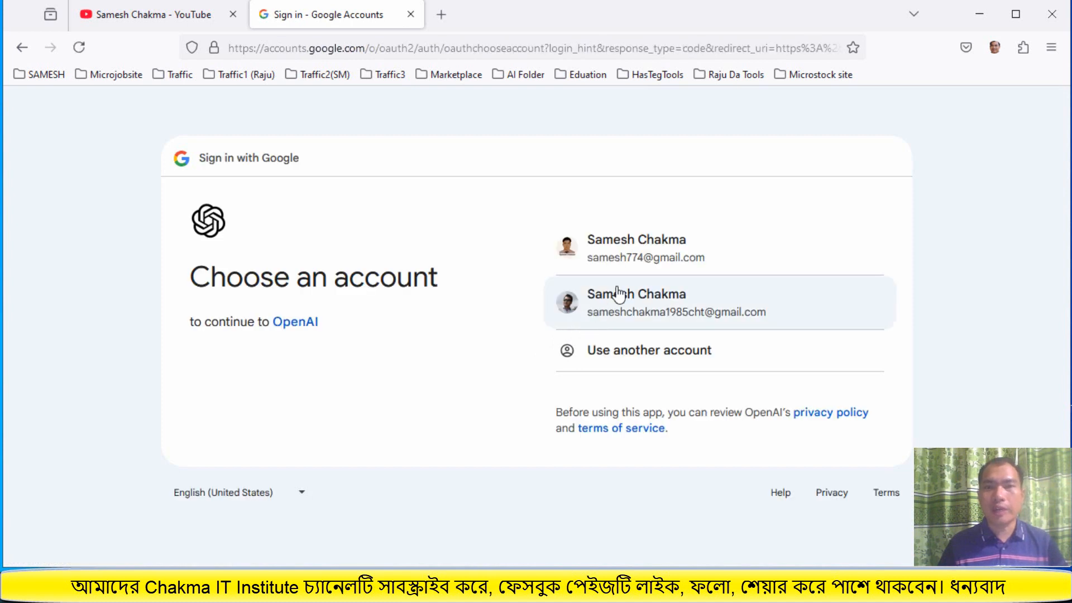
click(631, 264)
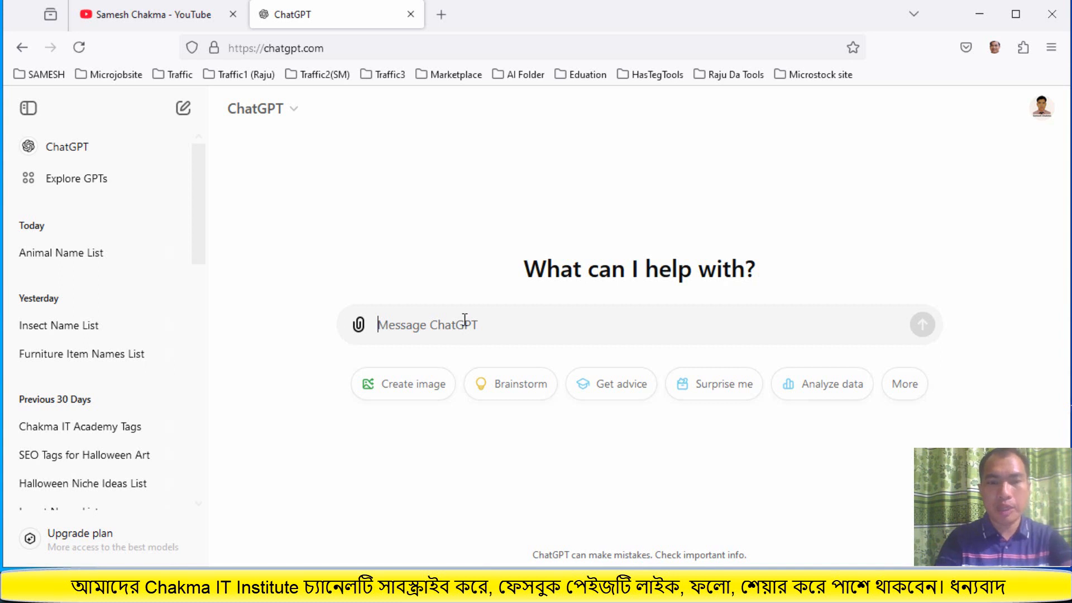
Send the ChatGPT prompt "Give me 30 name list of flower"
text(Give me )
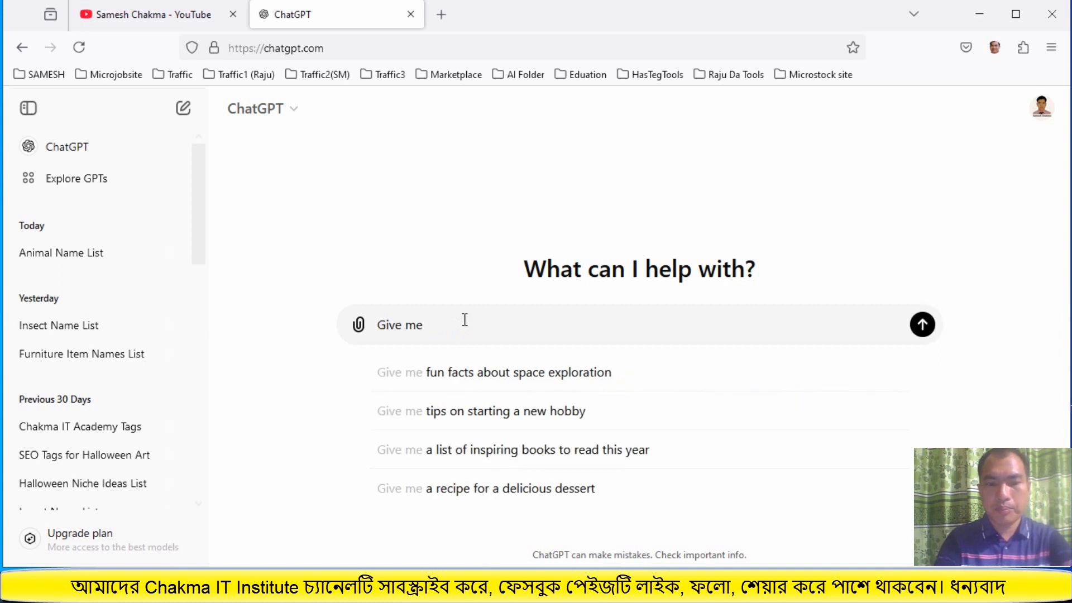
text(30)
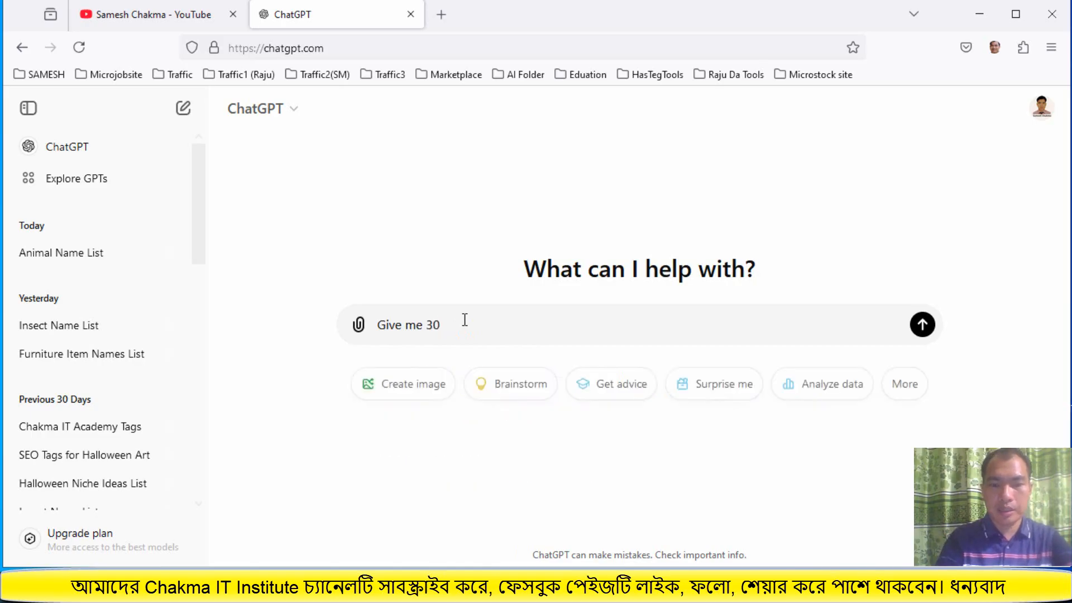
text( name)
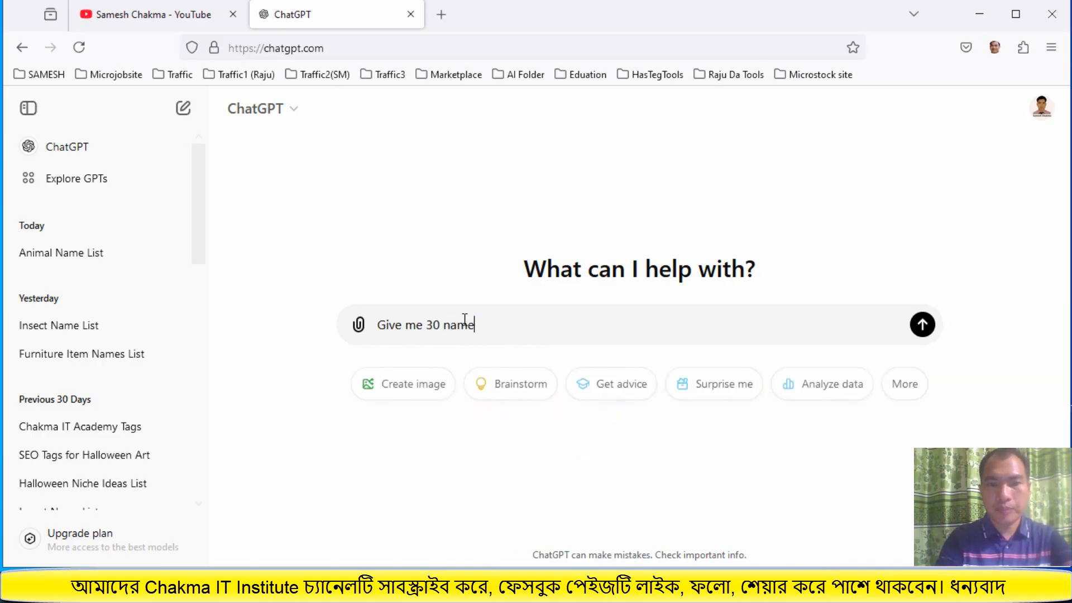
text( li)
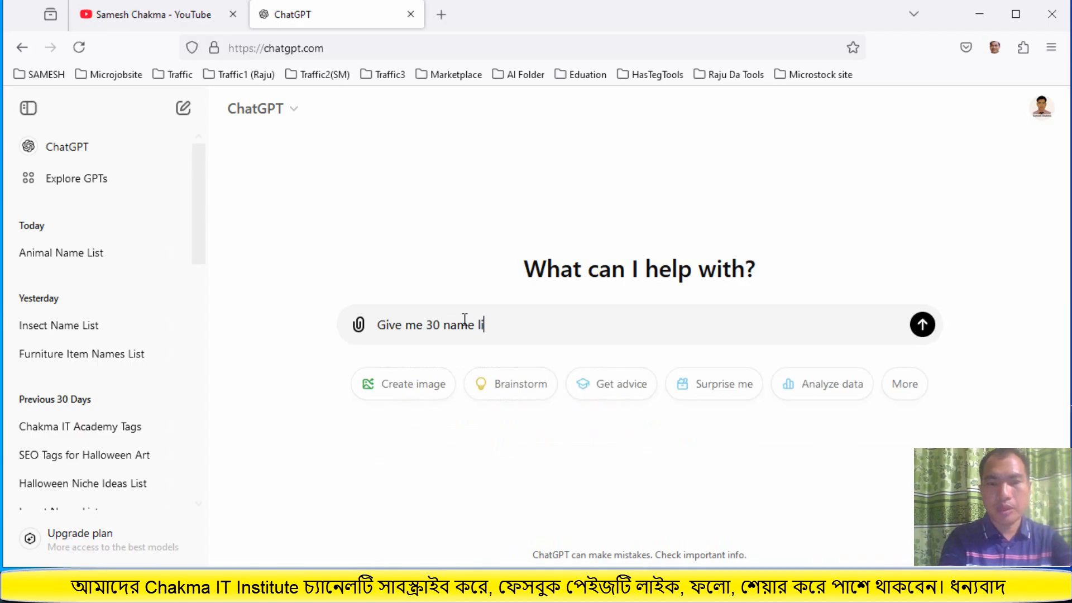
text(st of)
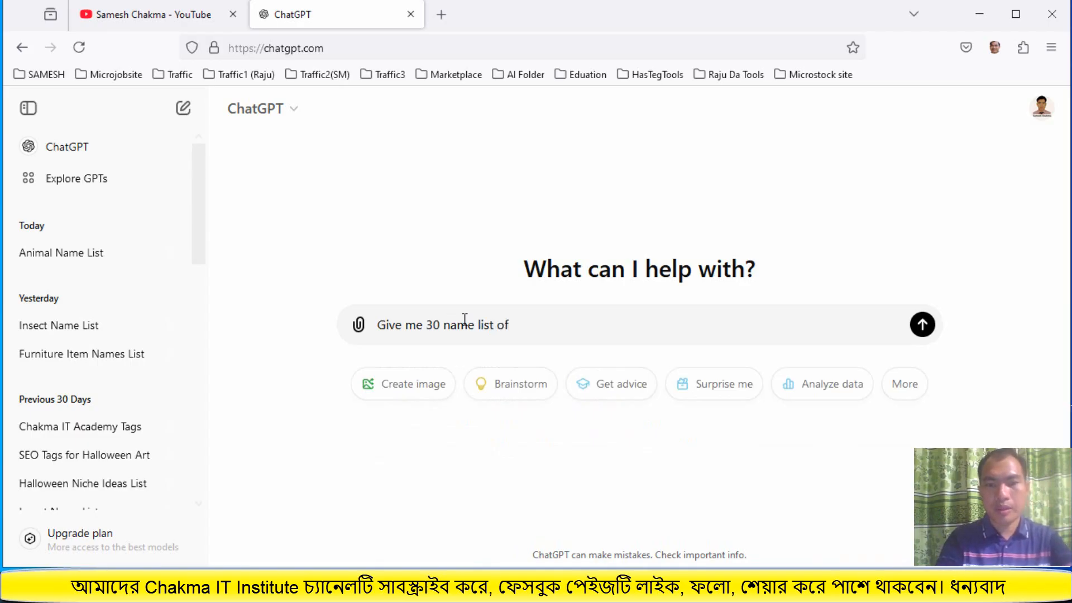
text( fl)
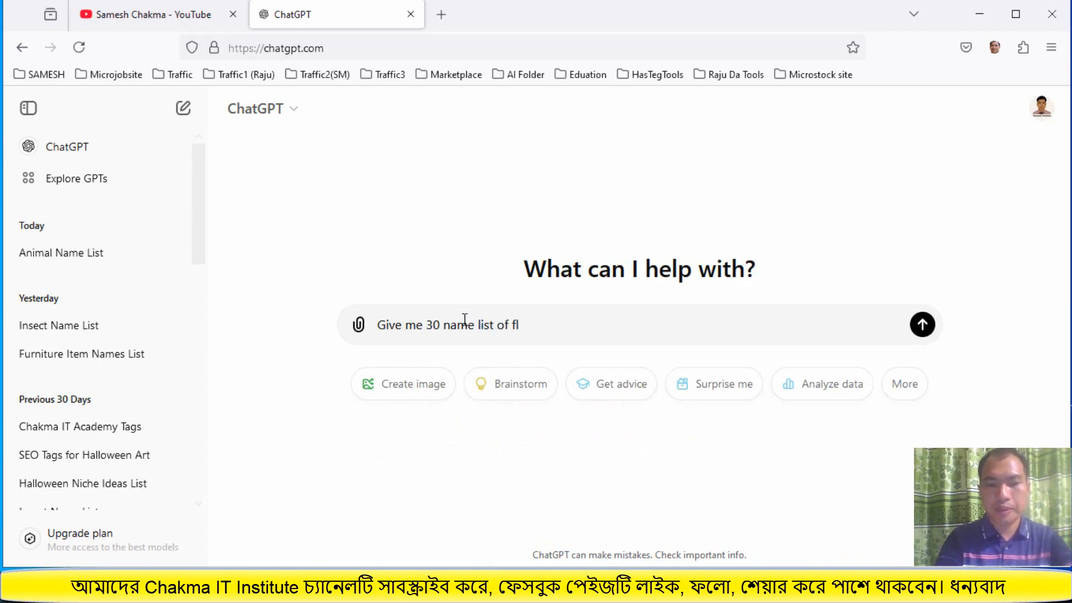
text(ower)
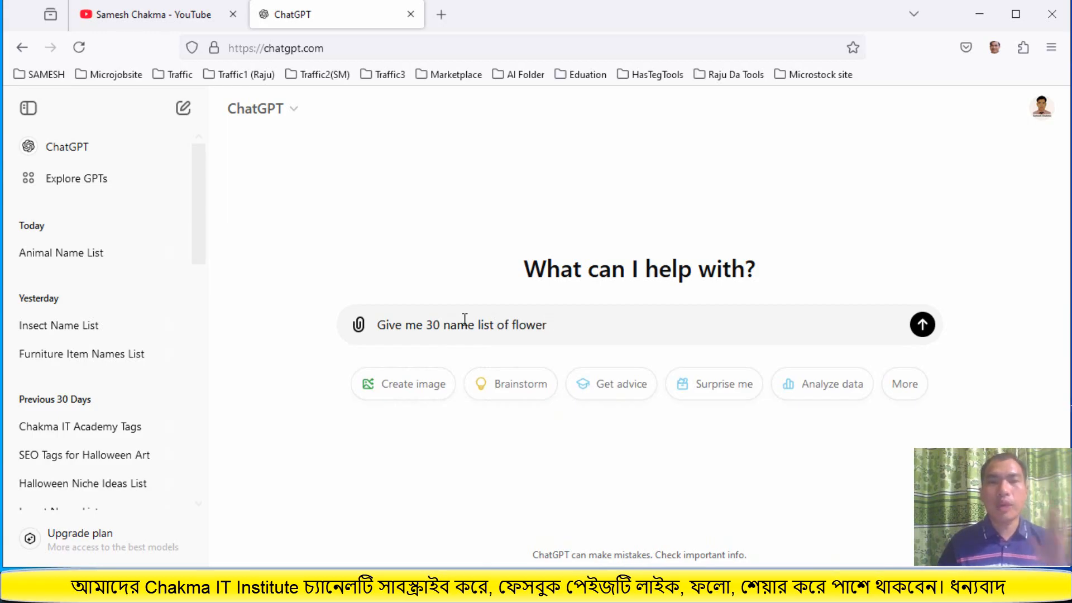
click(922, 325)
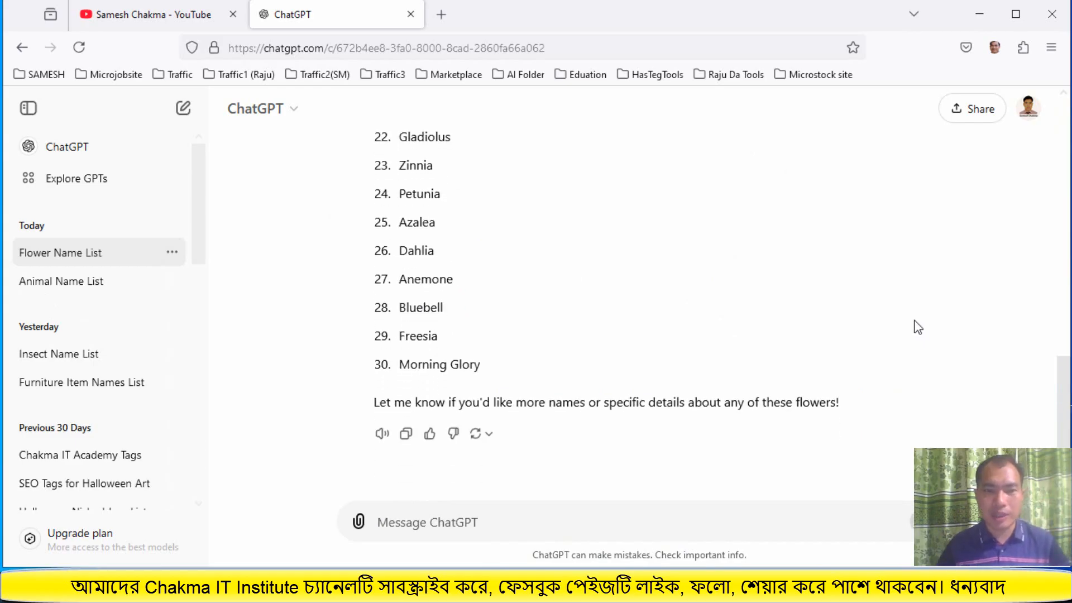
Copy ChatGPT's flower name list response and minimize the browser window
click(407, 439)
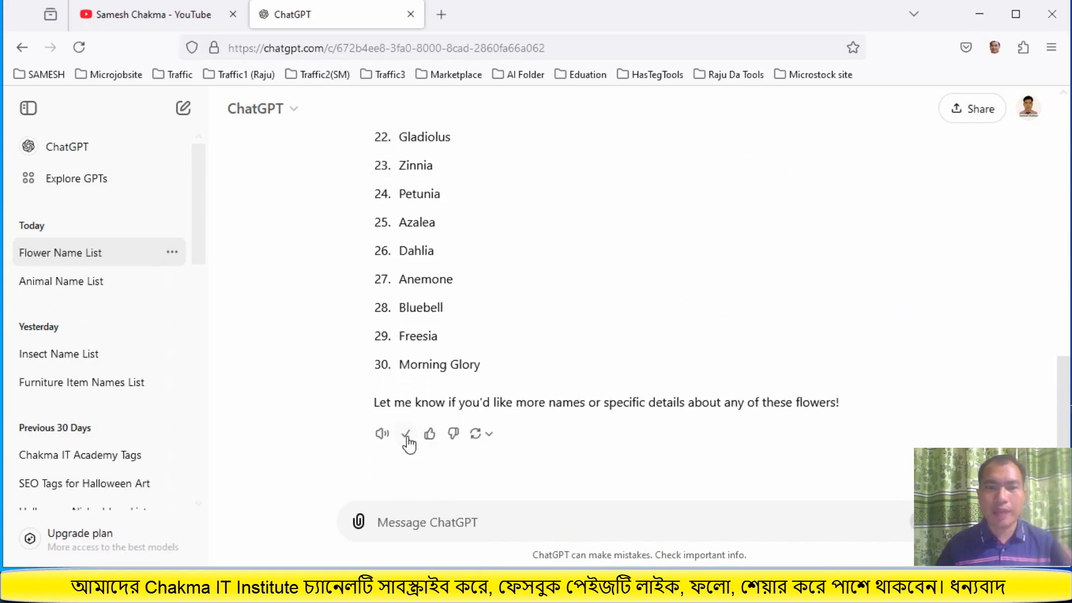
click(977, 12)
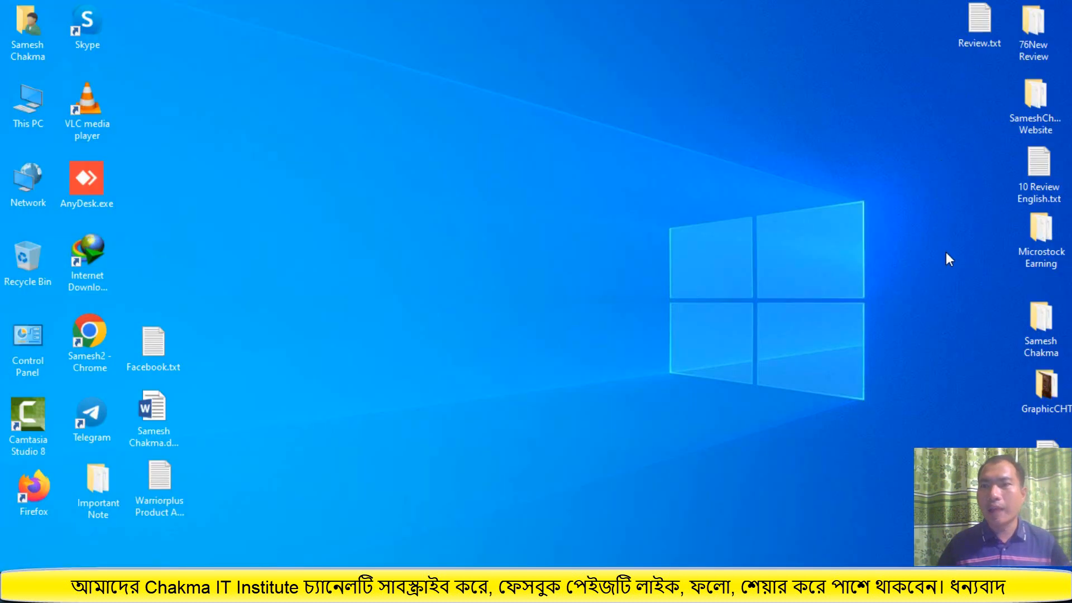
Open the Microstock Earning folder and open the text file "list of 100 demandable insect name.txt"
double_click(1040, 240)
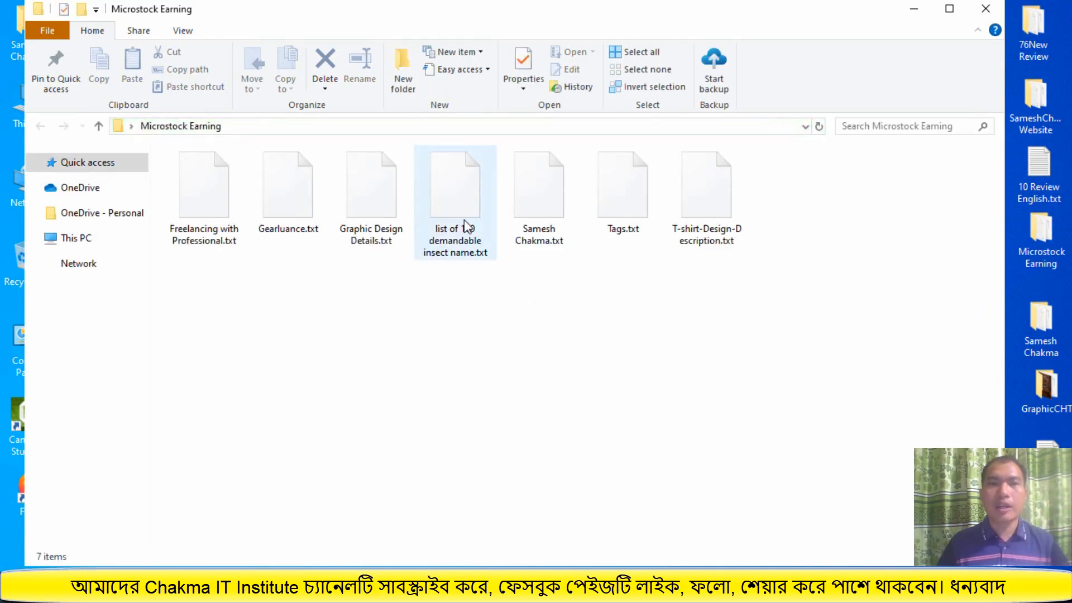
click(460, 204)
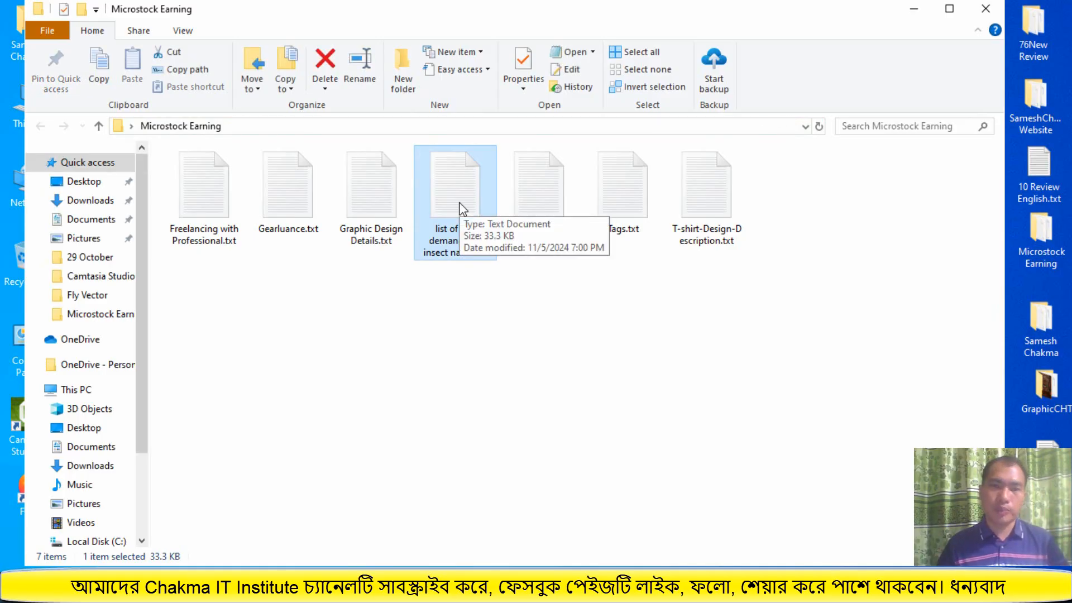
double_click(459, 204)
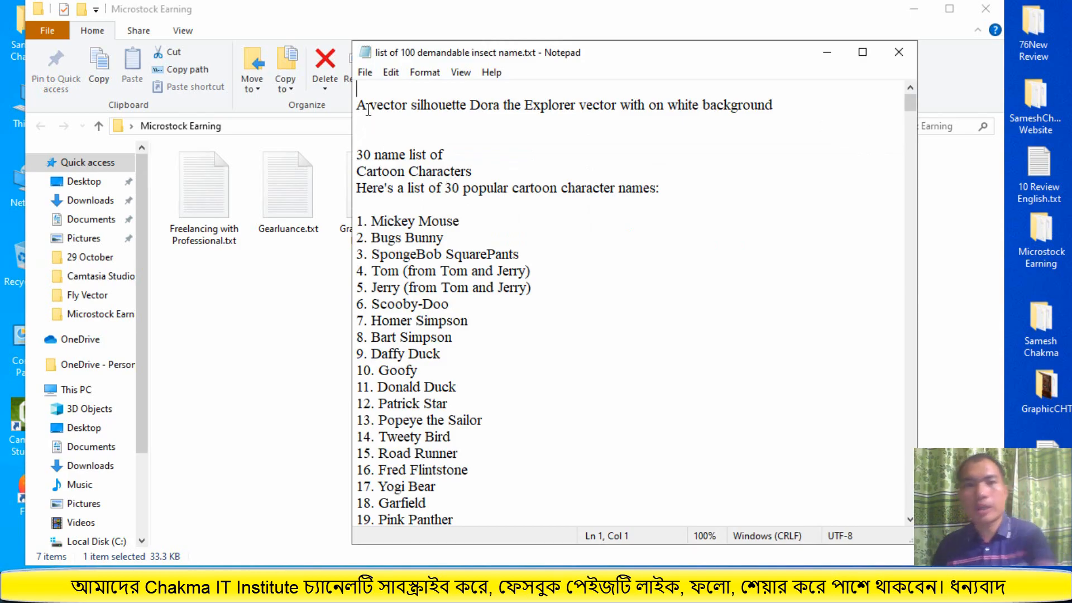
Insert two blank lines at the top of the text file and paste the copied flower list
key(Return)
key(Return)
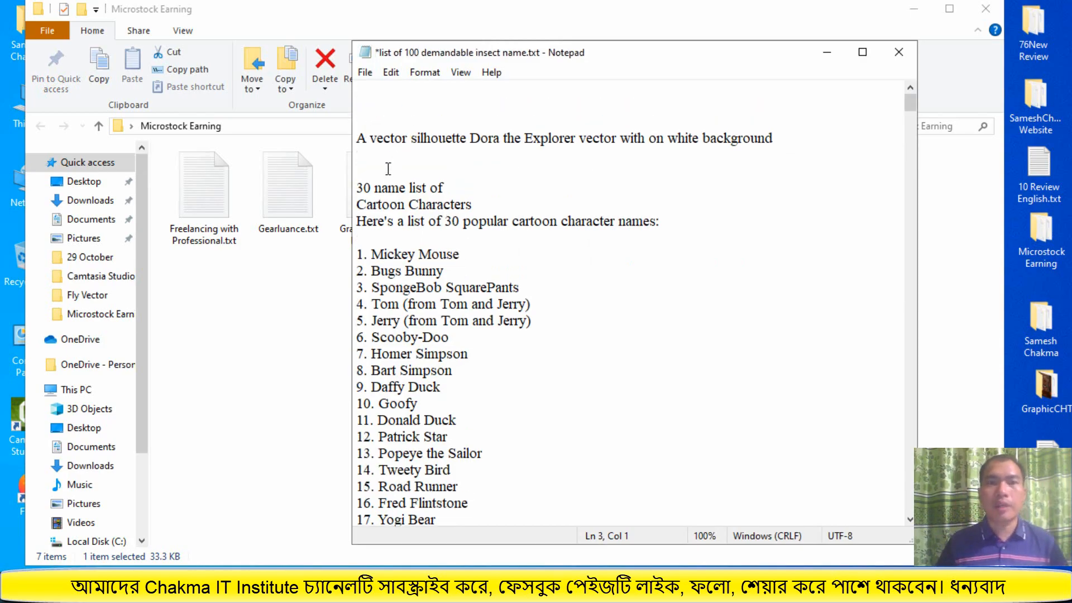
right_click(363, 106)
click(399, 175)
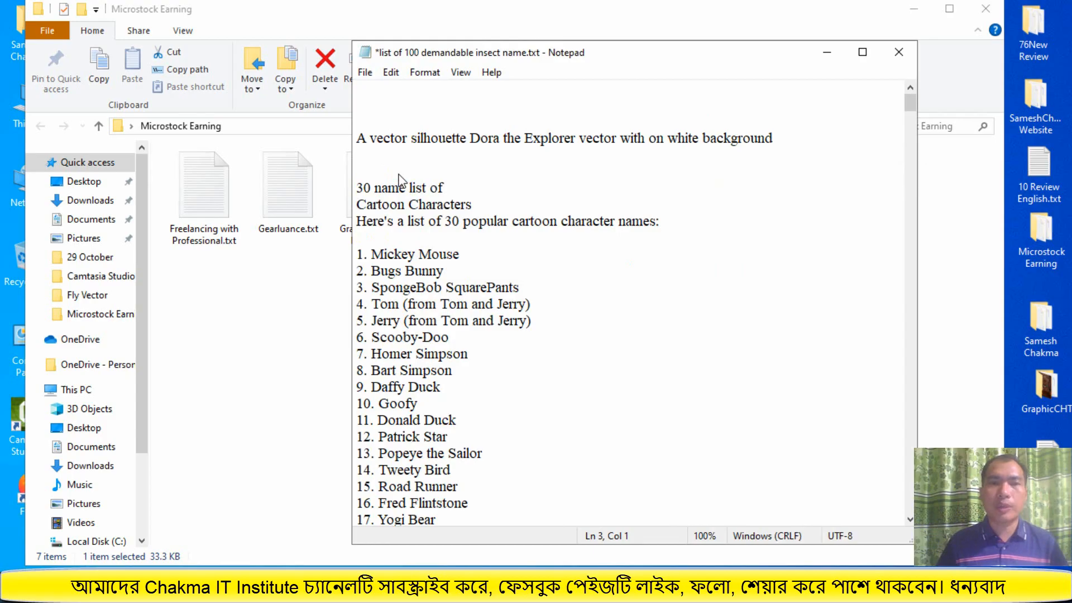
Save the text file and minimize the Notepad and folder windows
click(365, 72)
click(416, 138)
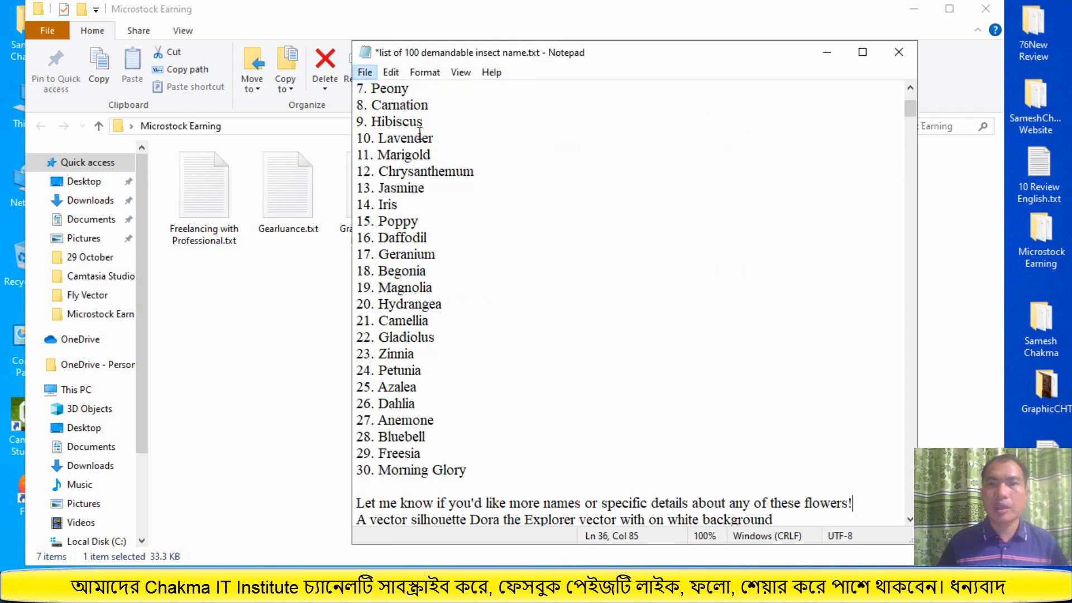
click(827, 52)
click(913, 9)
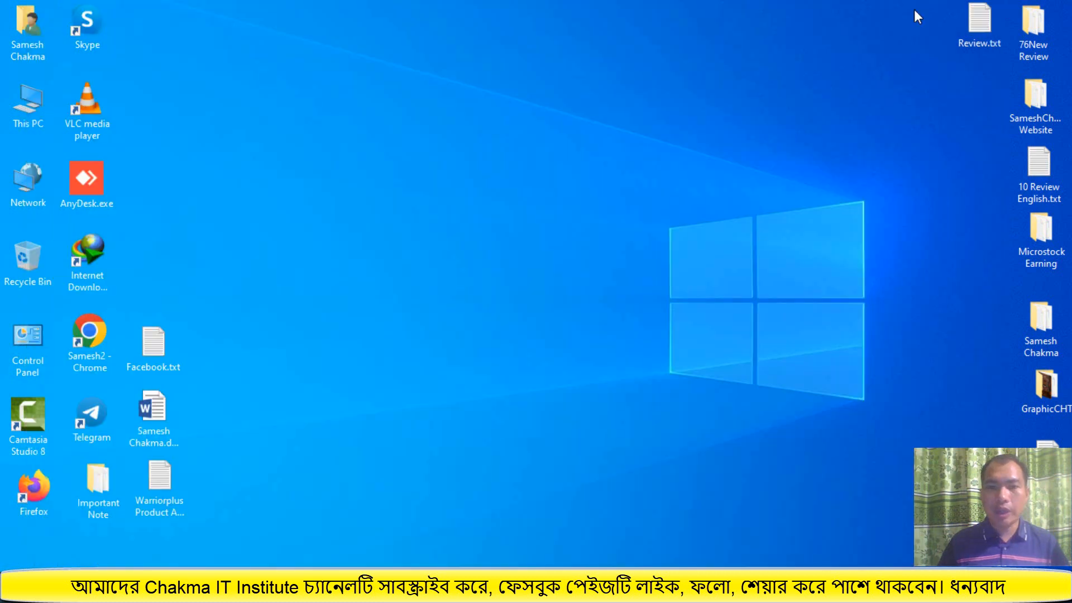
Return to the browser and close the ChatGPT tab
click(540, 562)
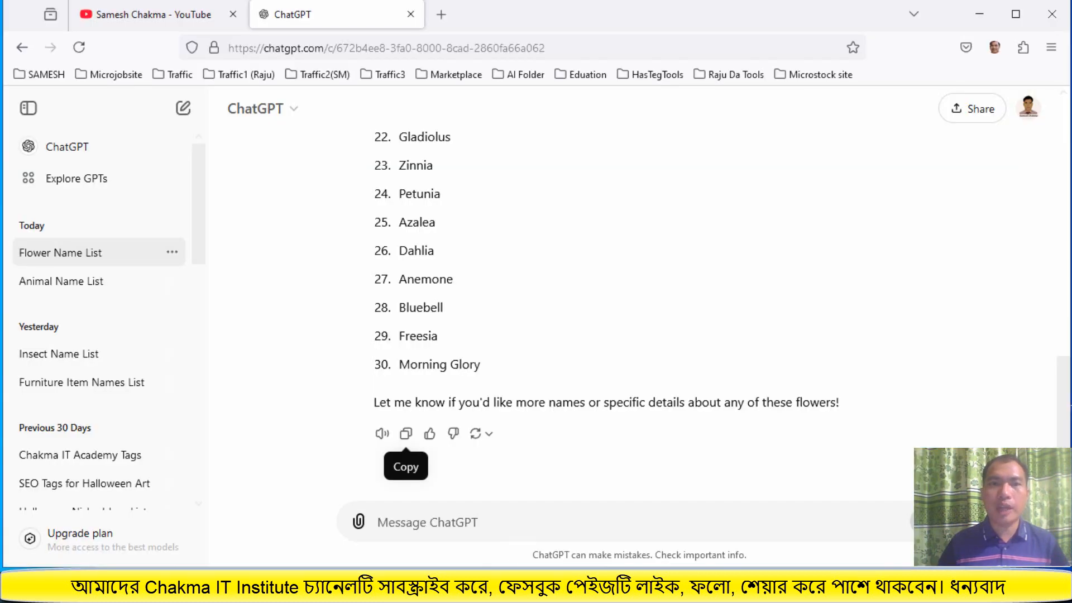
click(410, 14)
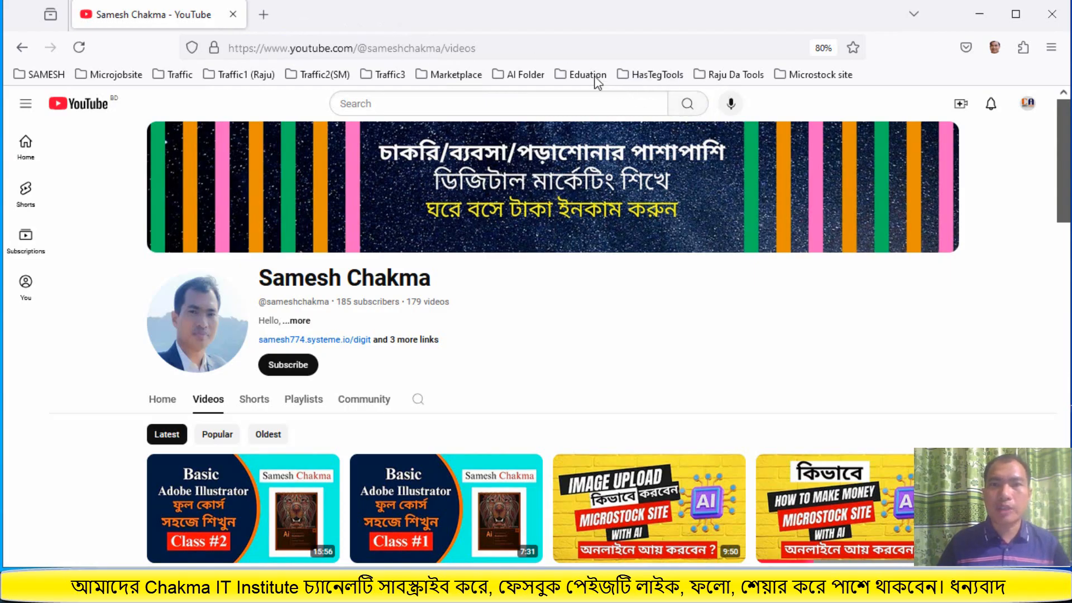
Open the Recraft project bookmark "Create a Rhododendron Silhouette Illustration..." from the AI Folder bookmarks
click(520, 73)
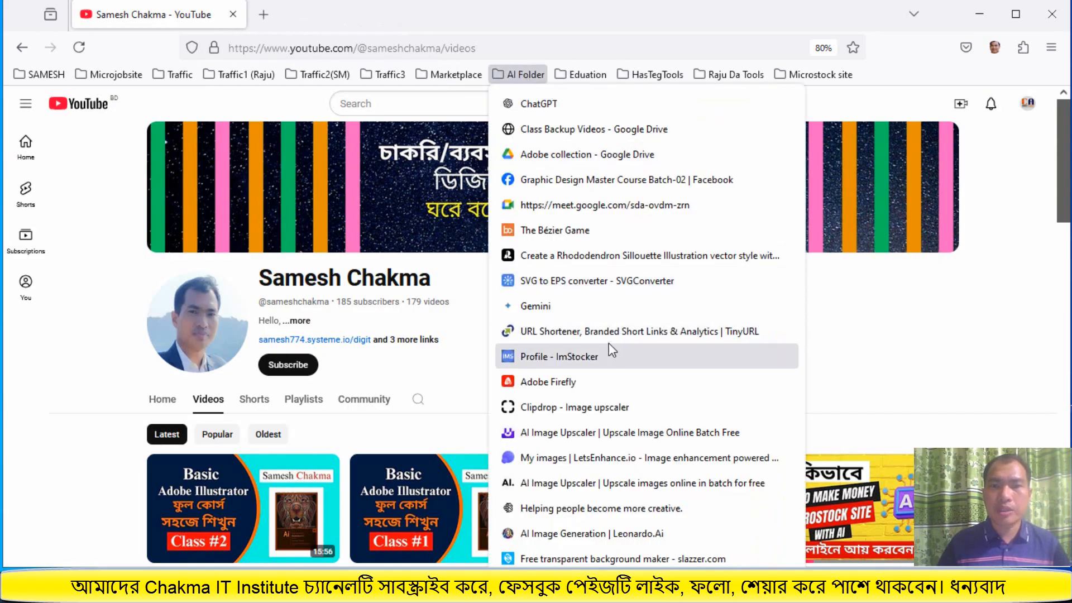
right_click(583, 260)
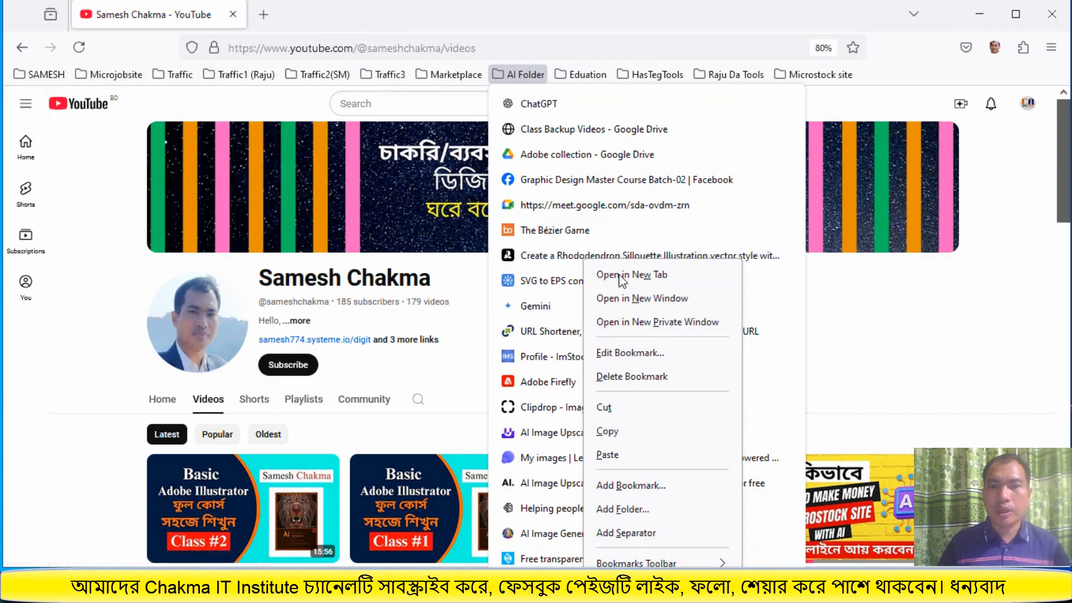
click(567, 257)
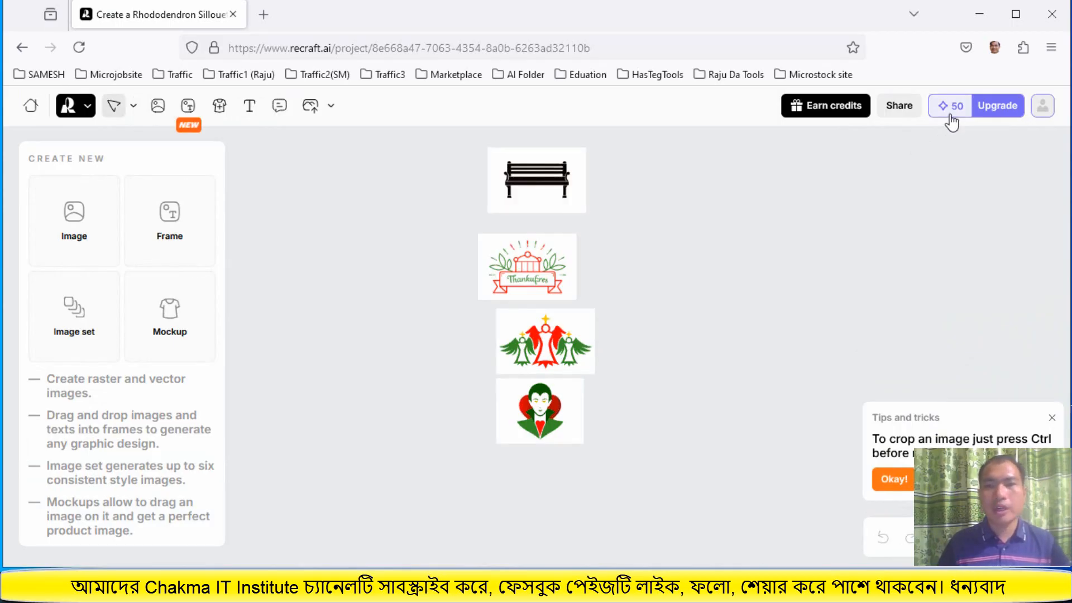
Select the vampire design on the canvas and zoom in to inspect it
click(552, 416)
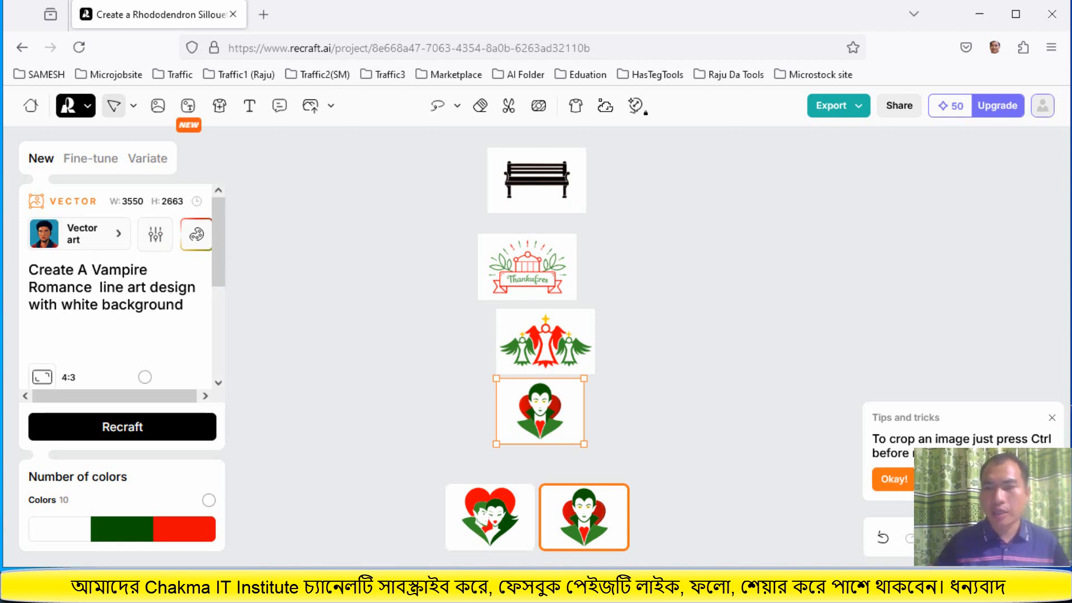
key(ctrl+0)
scroll(828, 495, down, 4)
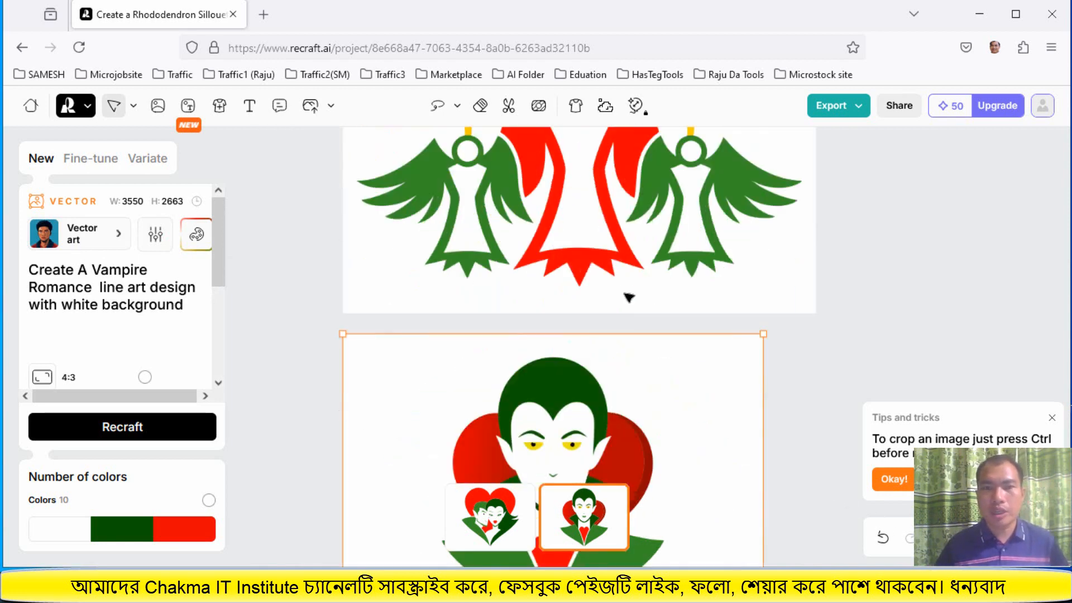
scroll(629, 294, up, 3)
scroll(630, 296, down, 4)
scroll(631, 297, down, 4)
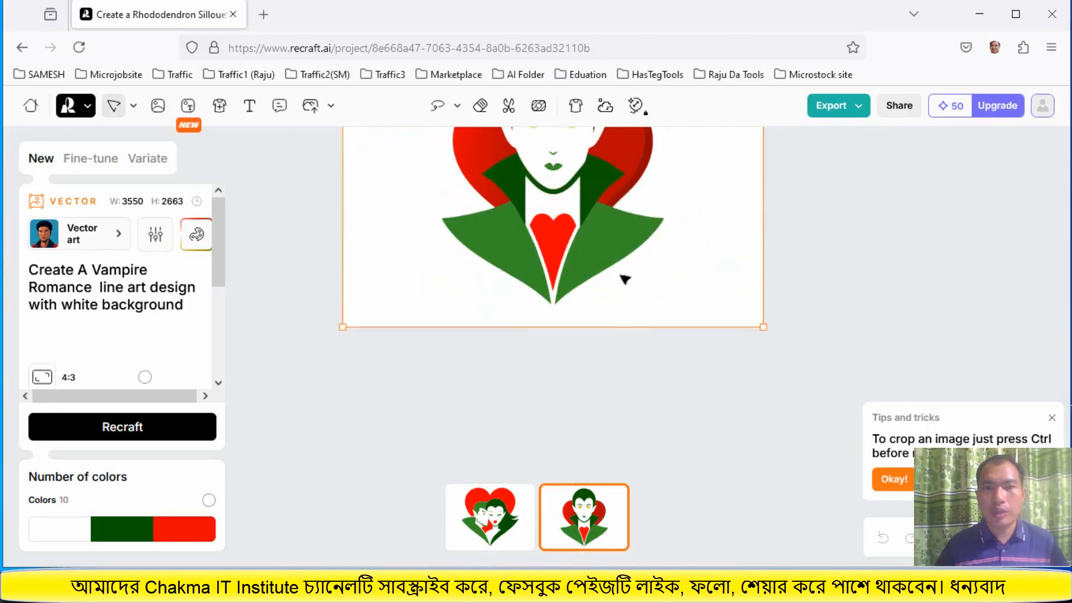
scroll(625, 279, up, 3)
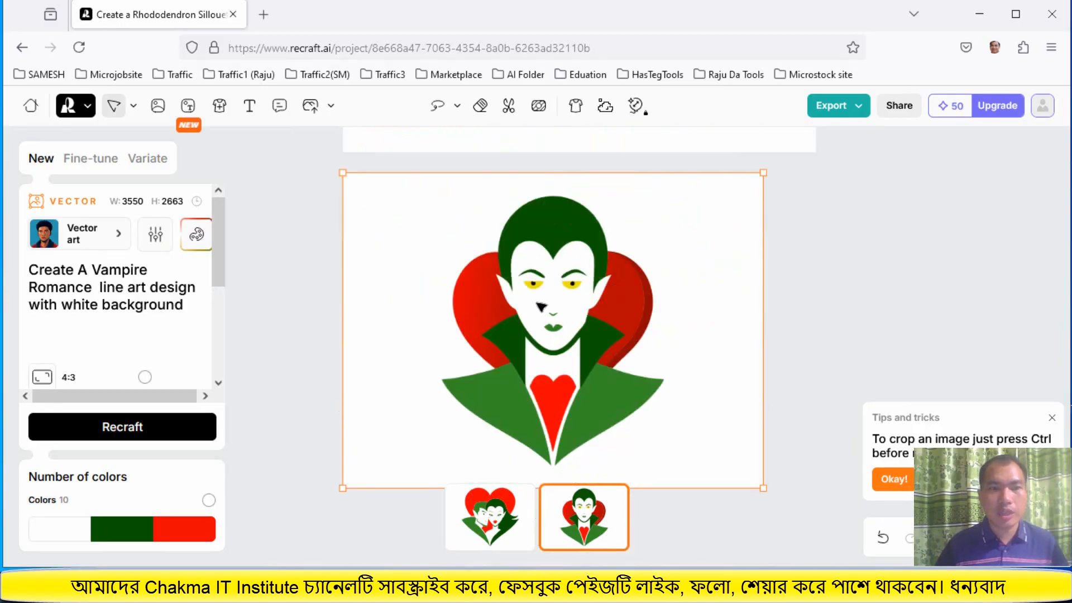
Clear the palette colors and add a single near-black color 080000
click(197, 238)
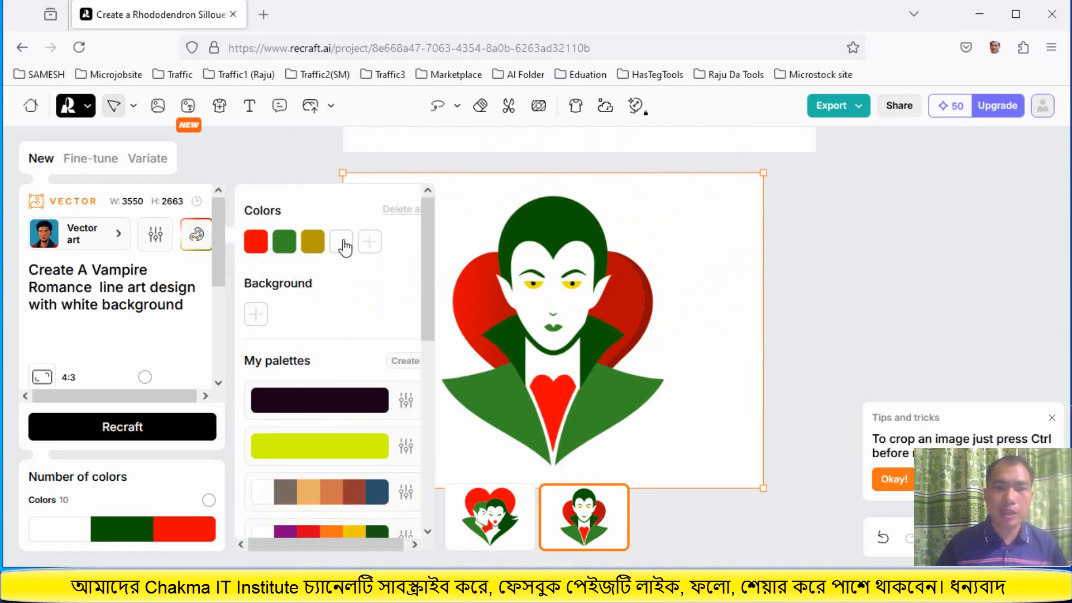
click(399, 218)
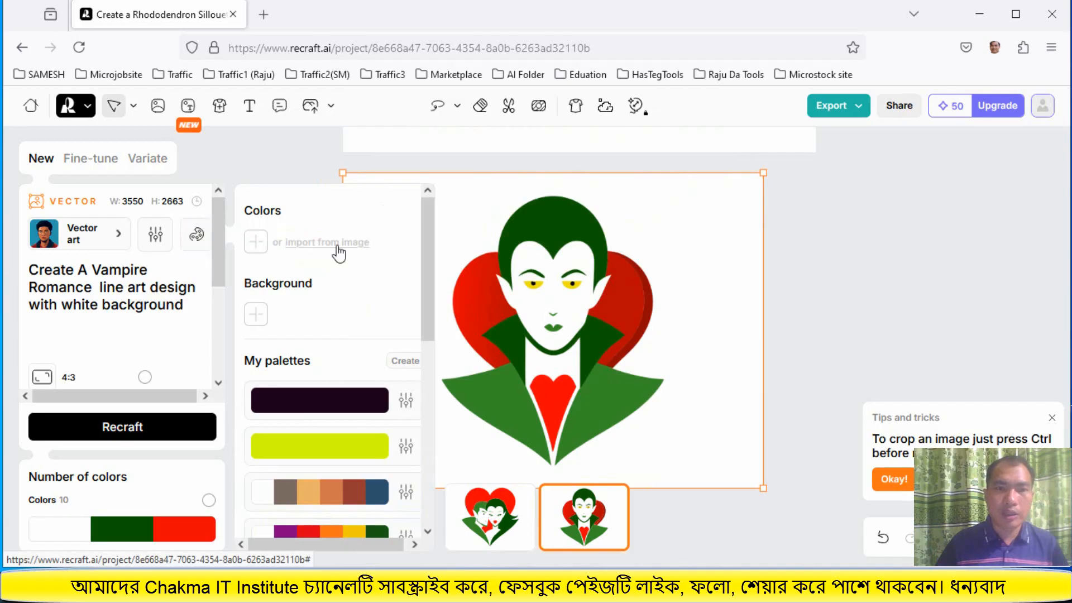
click(261, 243)
drag(528, 290, 604, 308)
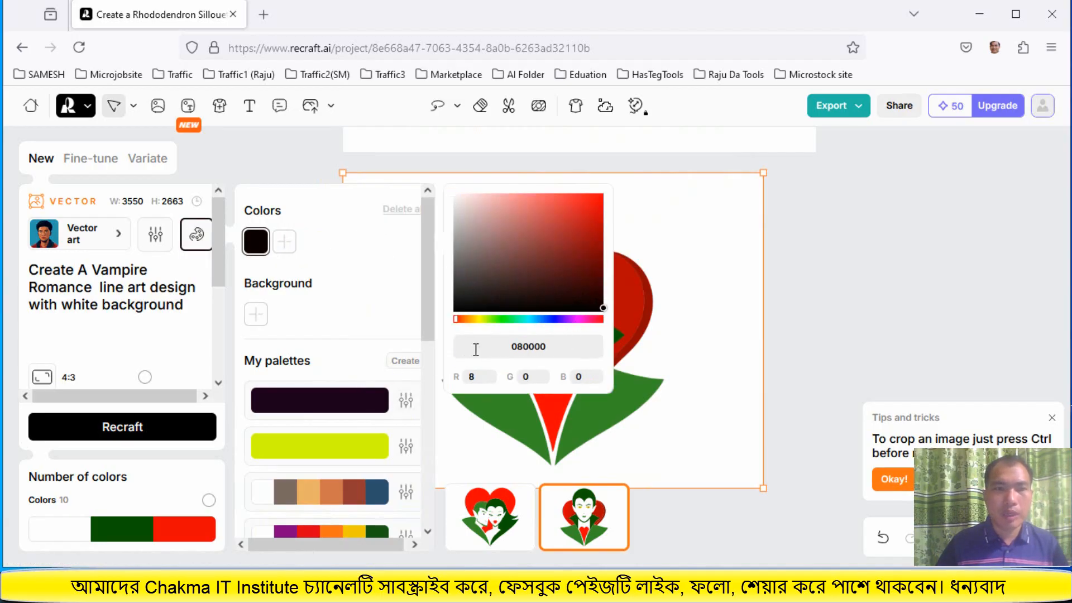
Browse the available styles in the style gallery without changing the Vector art style
click(117, 238)
click(117, 237)
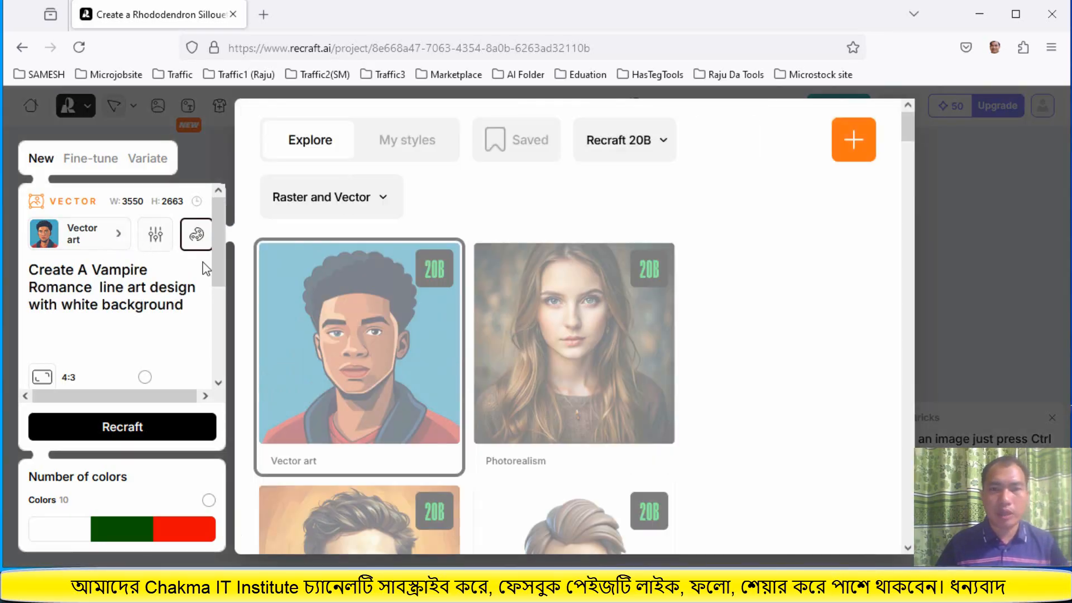
scroll(495, 390, down, 5)
scroll(495, 412, down, 20)
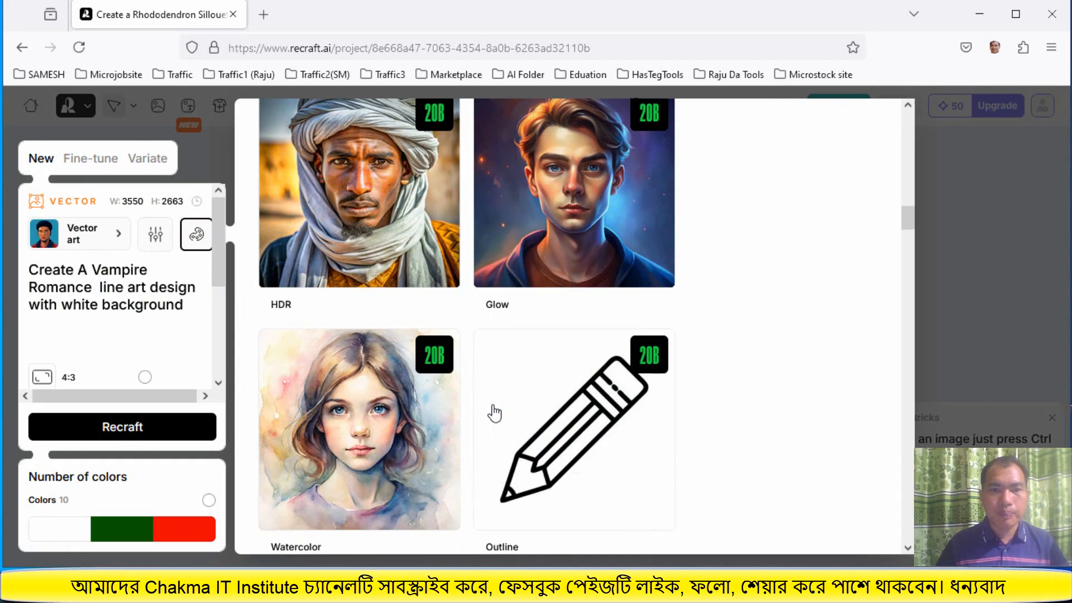
scroll(494, 413, down, 20)
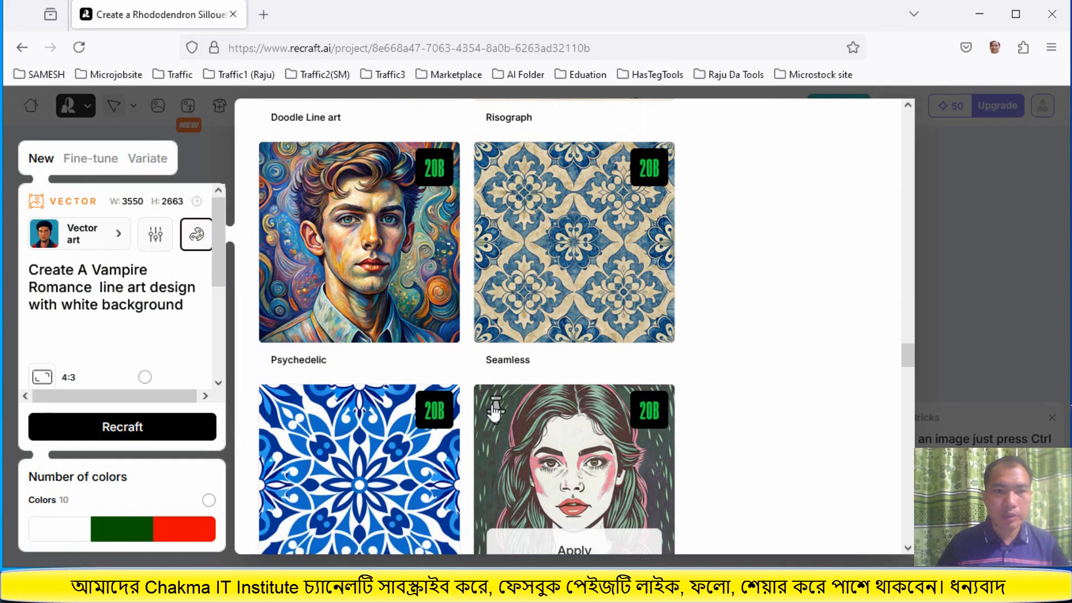
scroll(495, 413, down, 20)
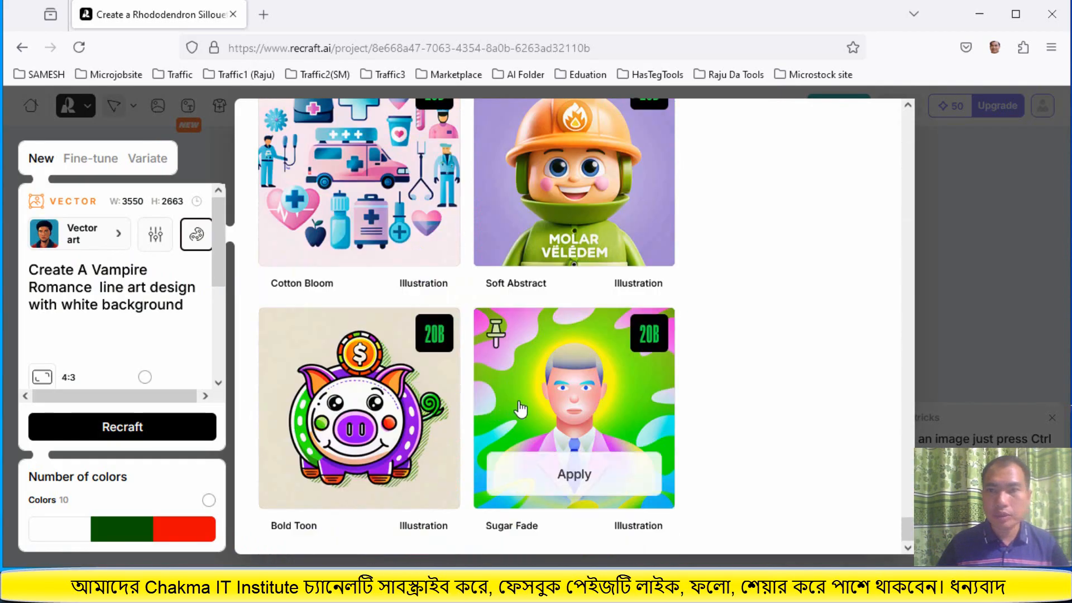
click(953, 311)
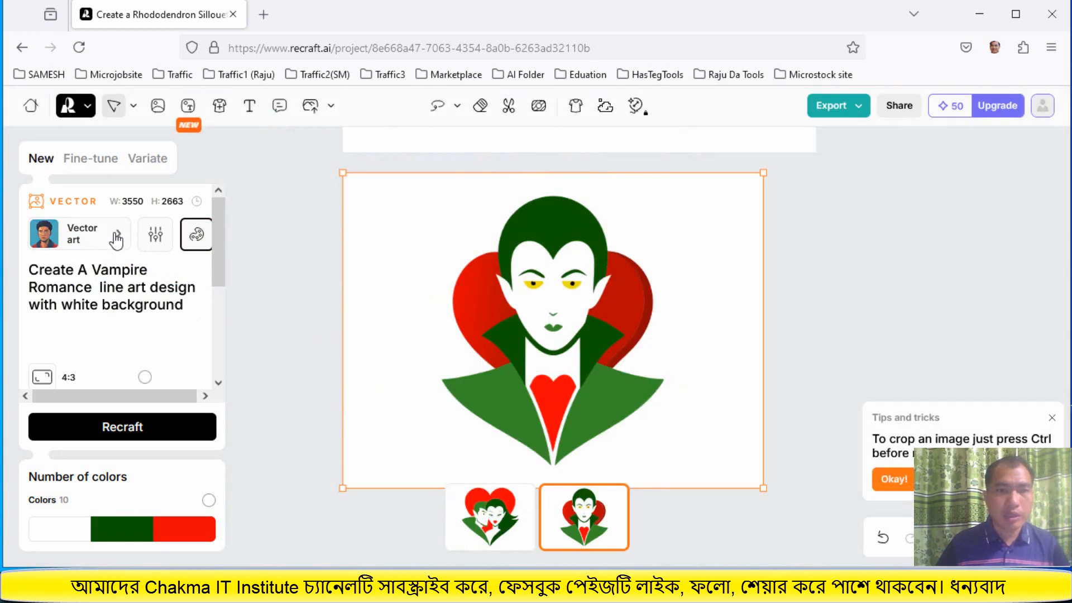
Inspect the image settings and scroll through the style gallery again, keeping the current style
click(152, 241)
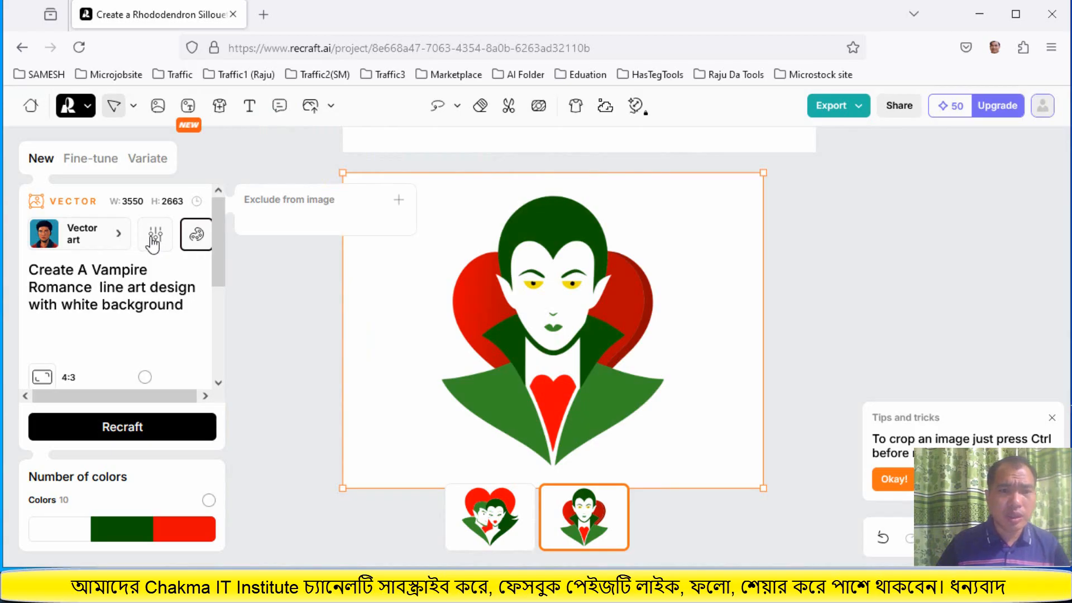
click(153, 242)
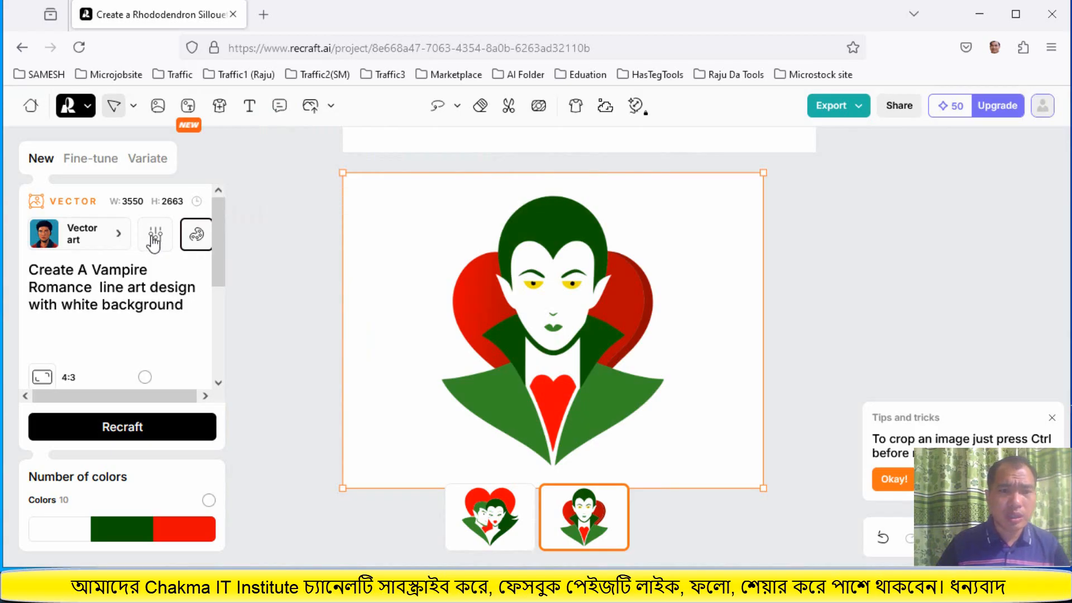
click(121, 234)
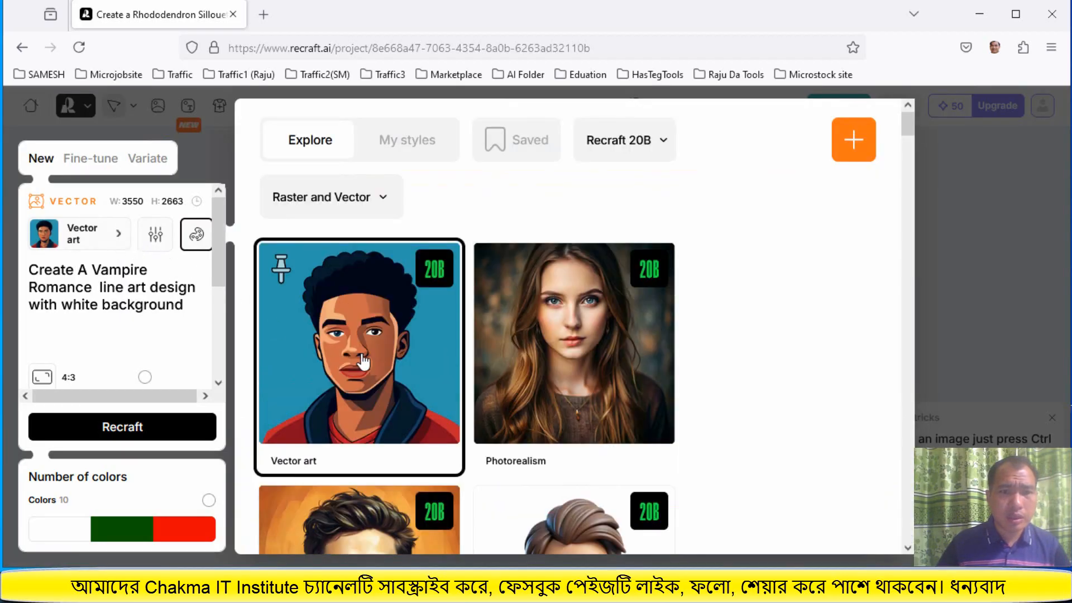
scroll(394, 441, down, 5)
scroll(395, 441, up, 5)
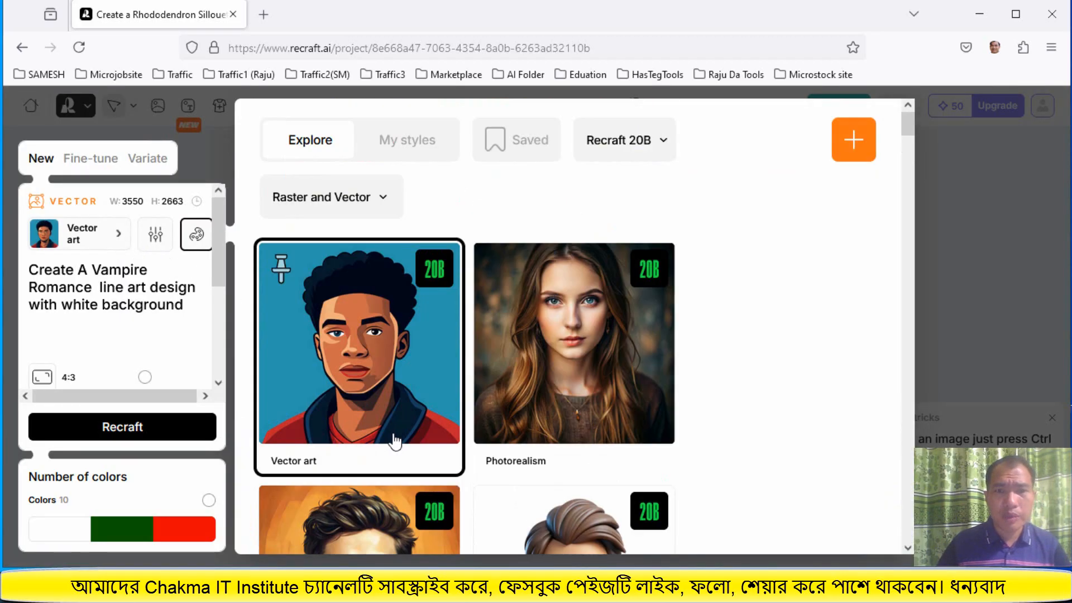
scroll(398, 441, down, 10)
scroll(400, 441, down, 15)
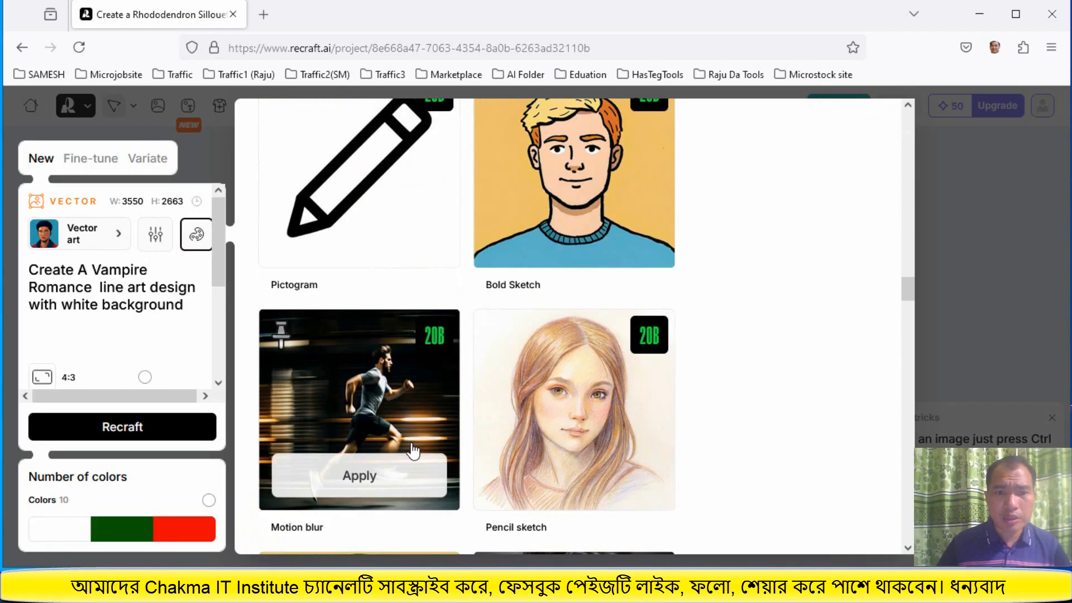
scroll(423, 458, down, 10)
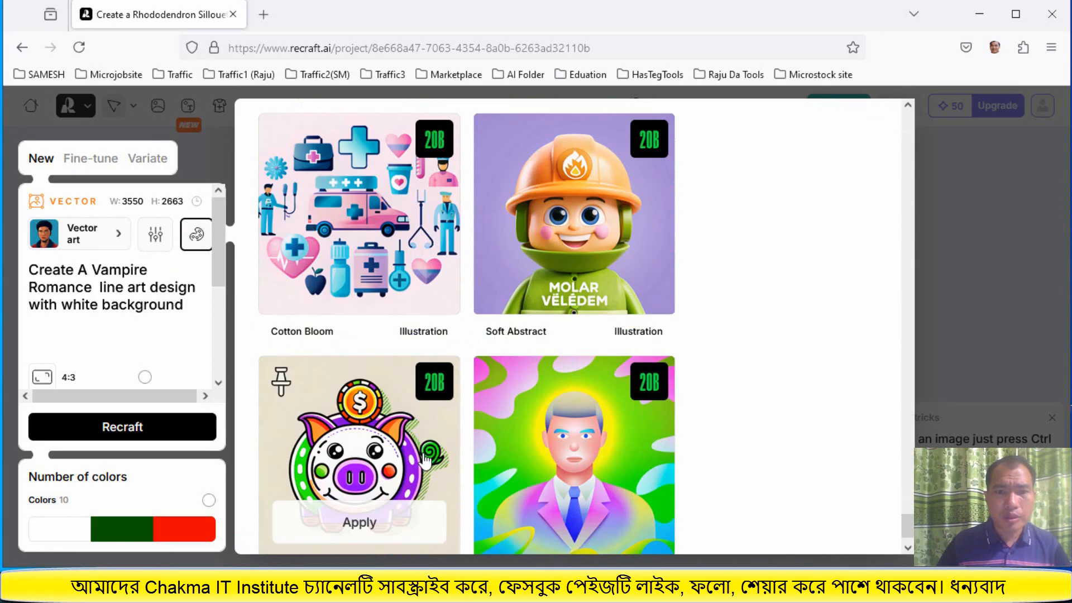
scroll(475, 441, up, 20)
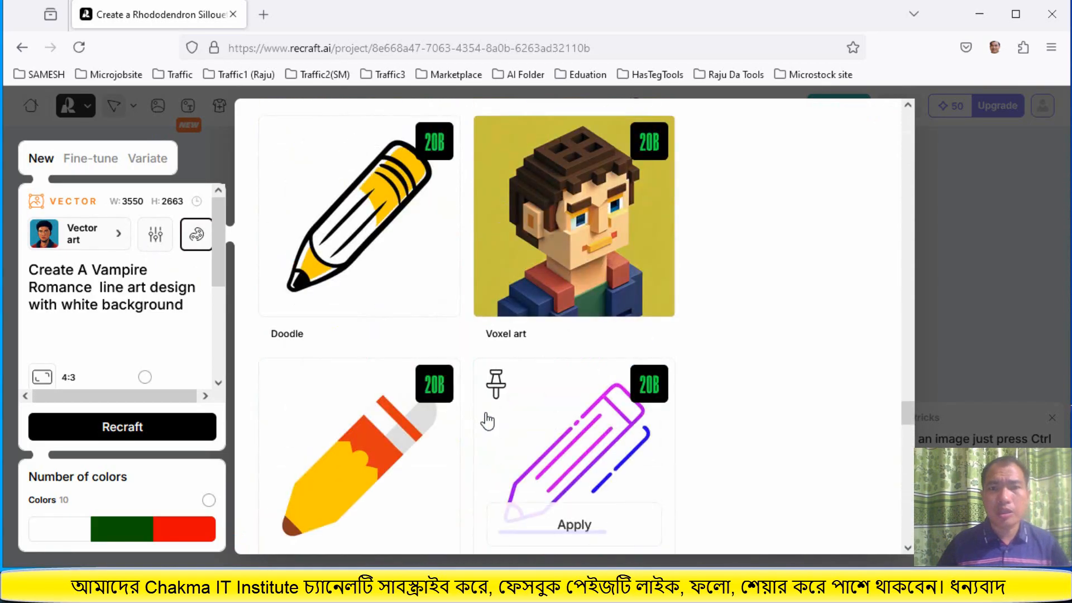
scroll(487, 417, up, 20)
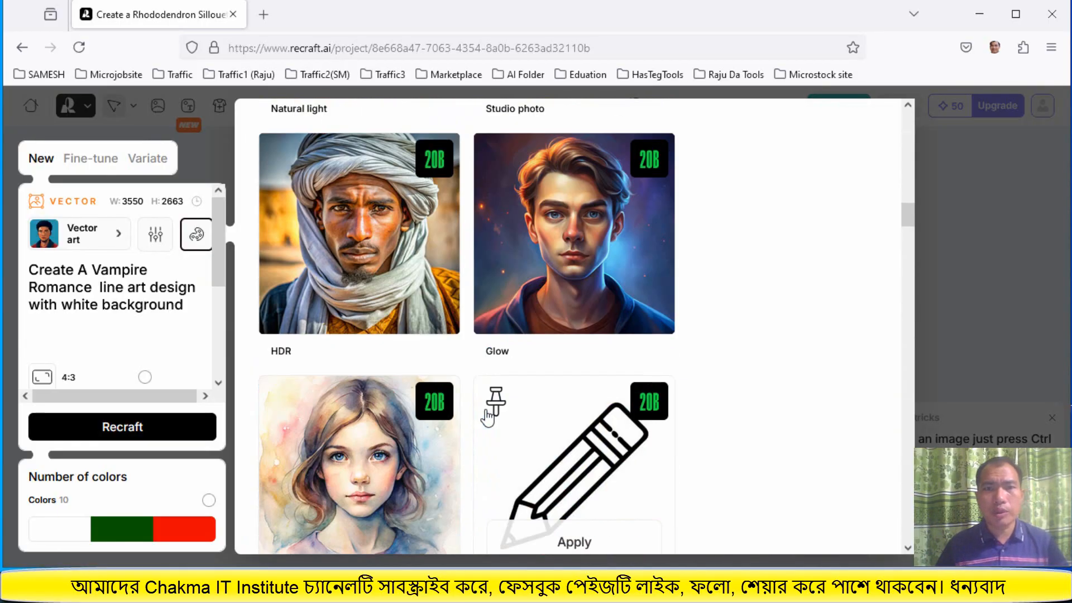
scroll(487, 417, up, 5)
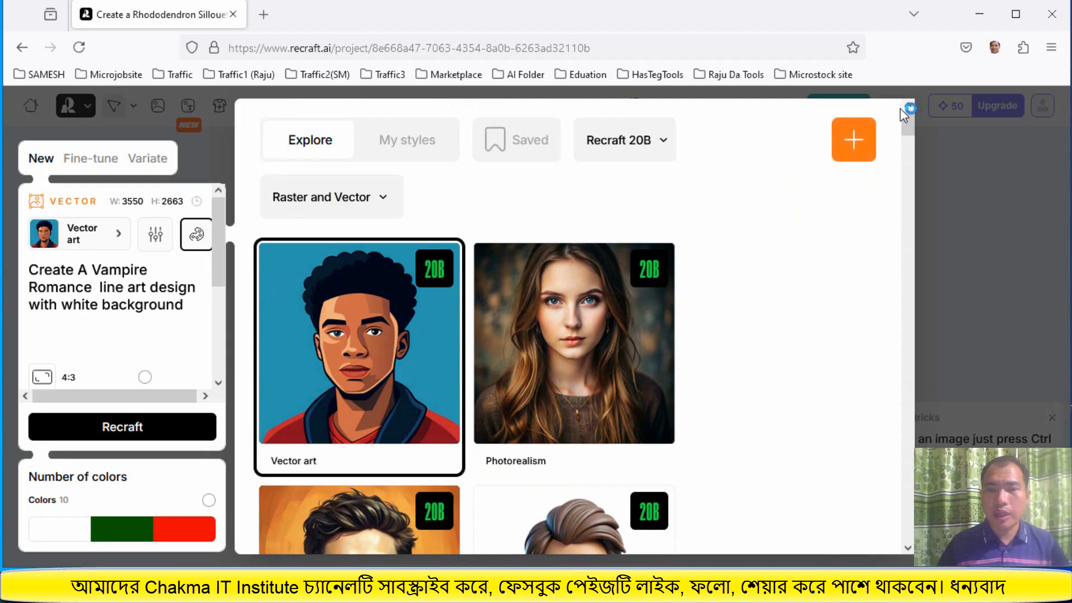
click(987, 257)
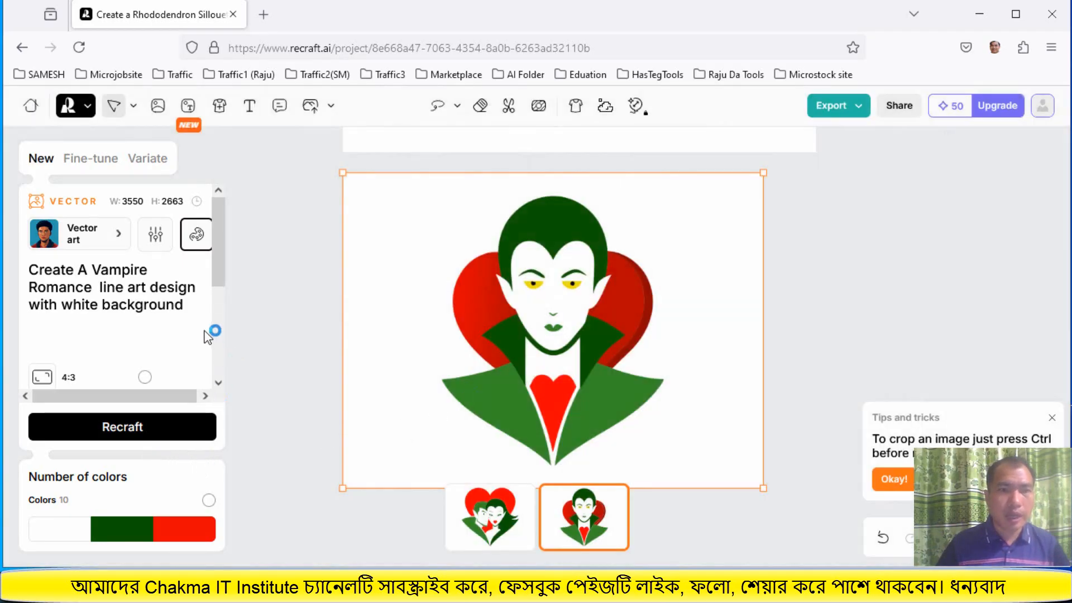
click(36, 205)
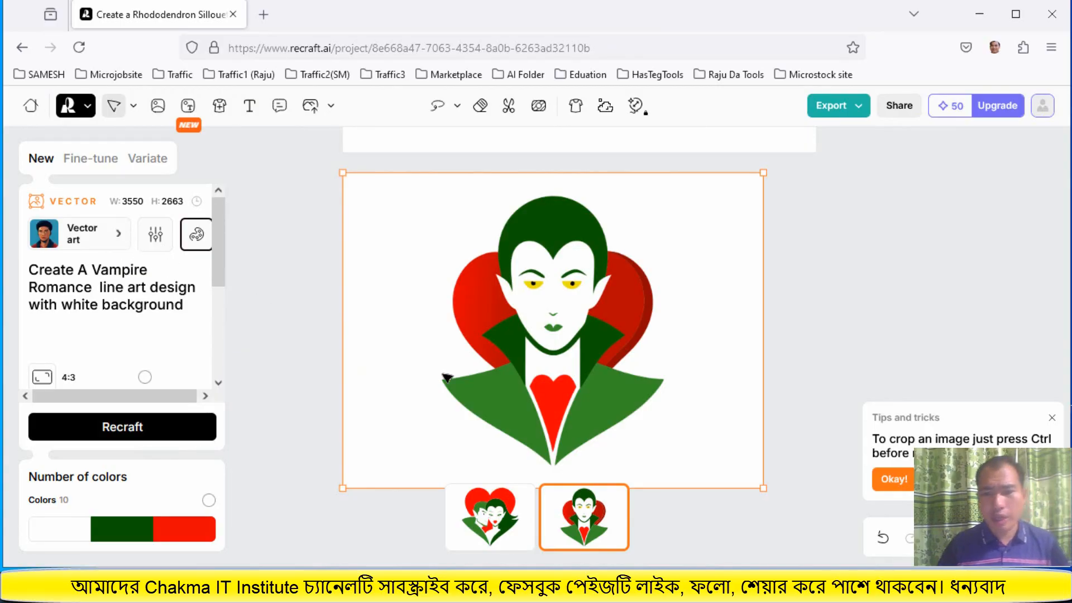
Switch to the Notepad flower list and copy the name Rose
click(536, 586)
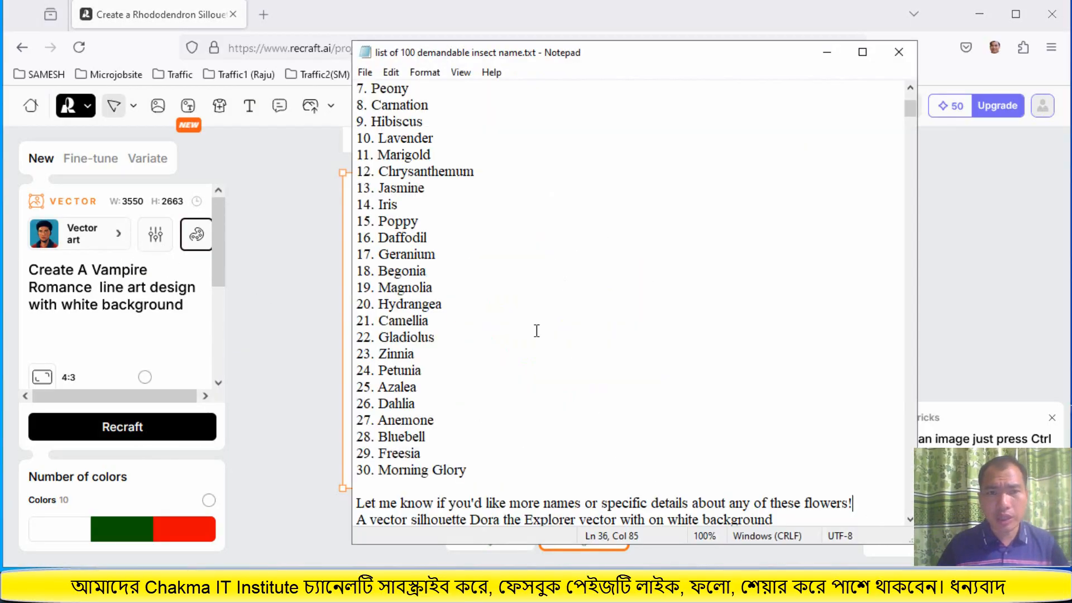
click(510, 288)
scroll(467, 200, up, 3)
drag(414, 154, 372, 154)
right_click(373, 156)
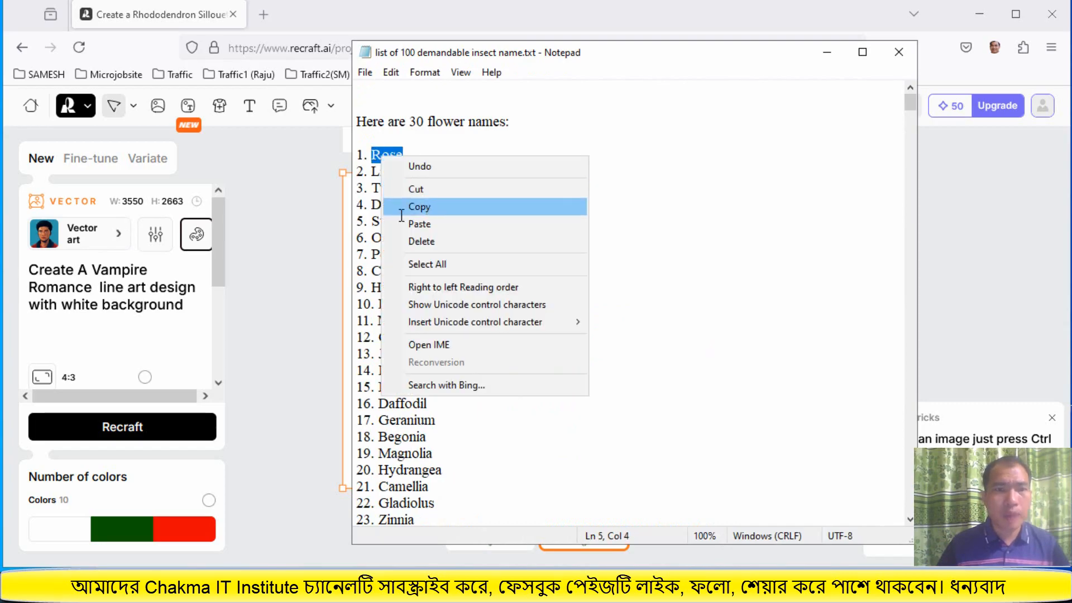
click(403, 211)
Replace 'Vampire Romance' in the prompt with Rose, making 'Create A Rose line art design with white background', and recraft the image
click(140, 287)
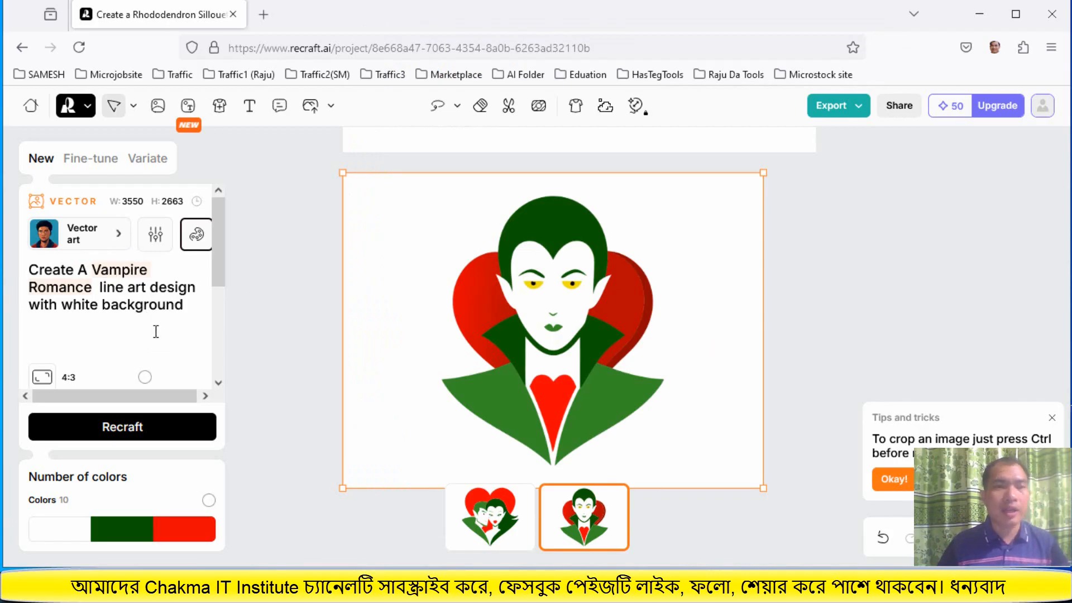
right_click(103, 260)
click(144, 378)
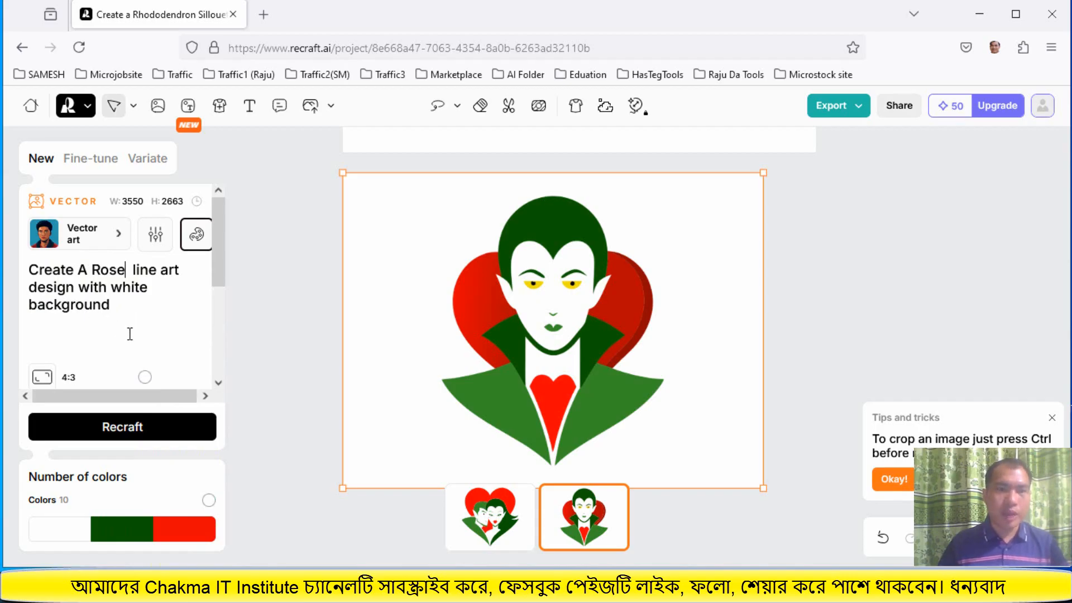
click(121, 428)
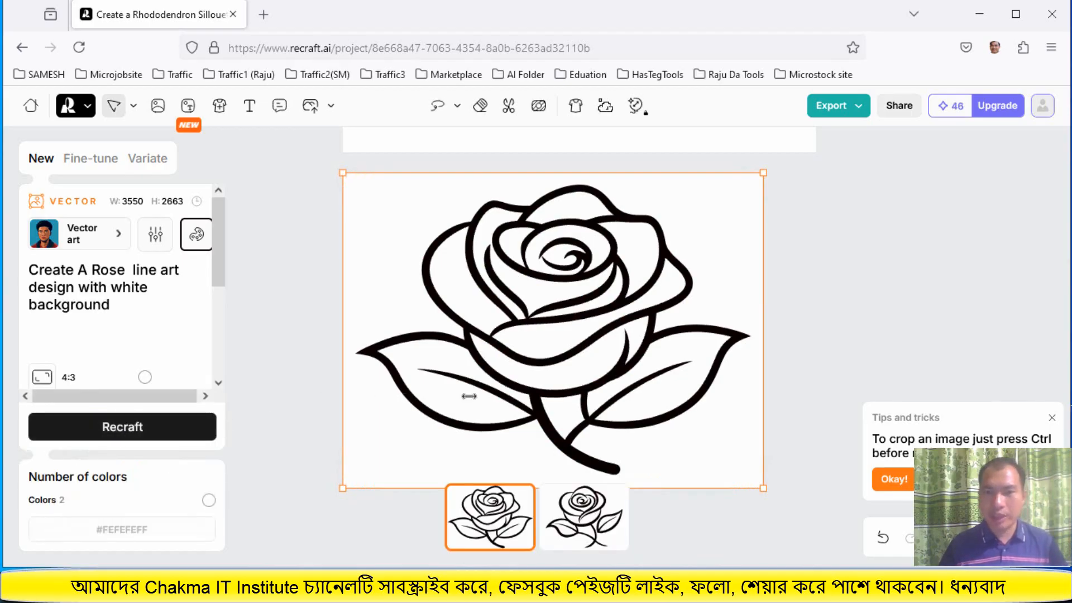
Select the first rose variation and export it as both SVG and JPG
click(594, 522)
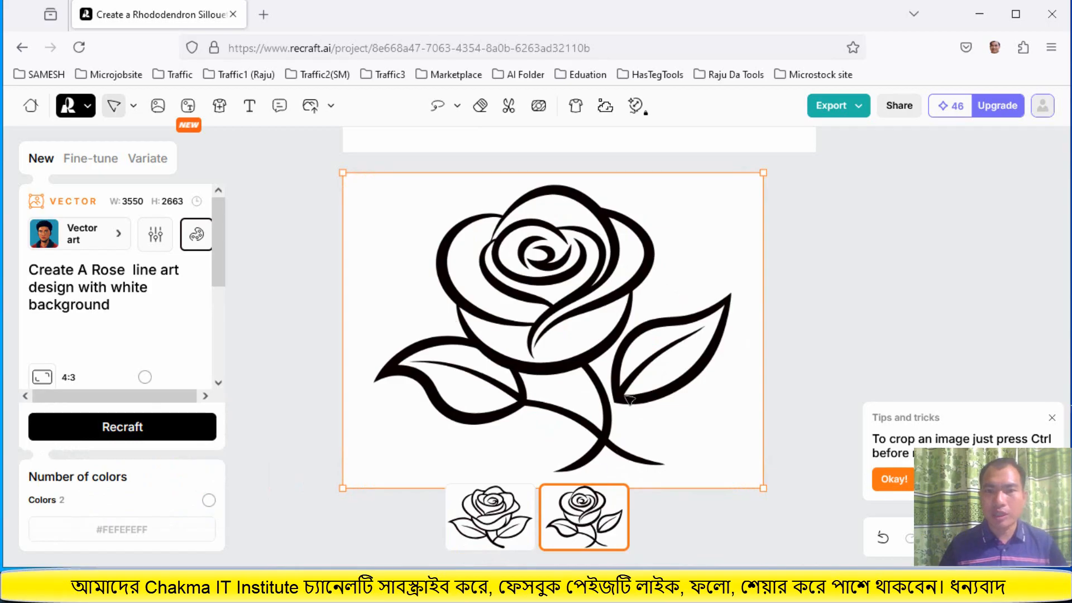
click(481, 515)
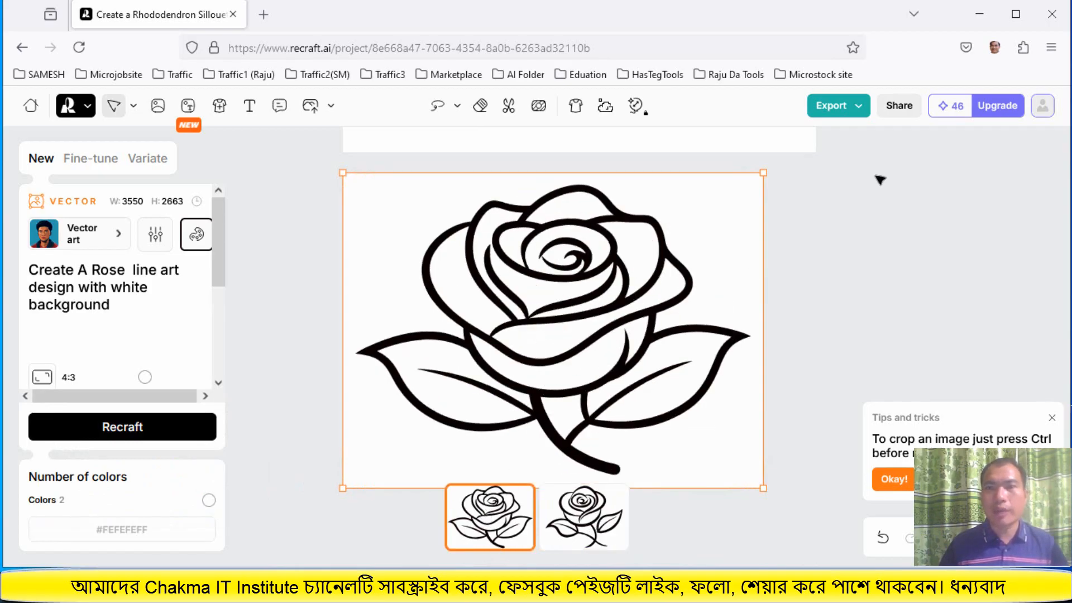
click(828, 112)
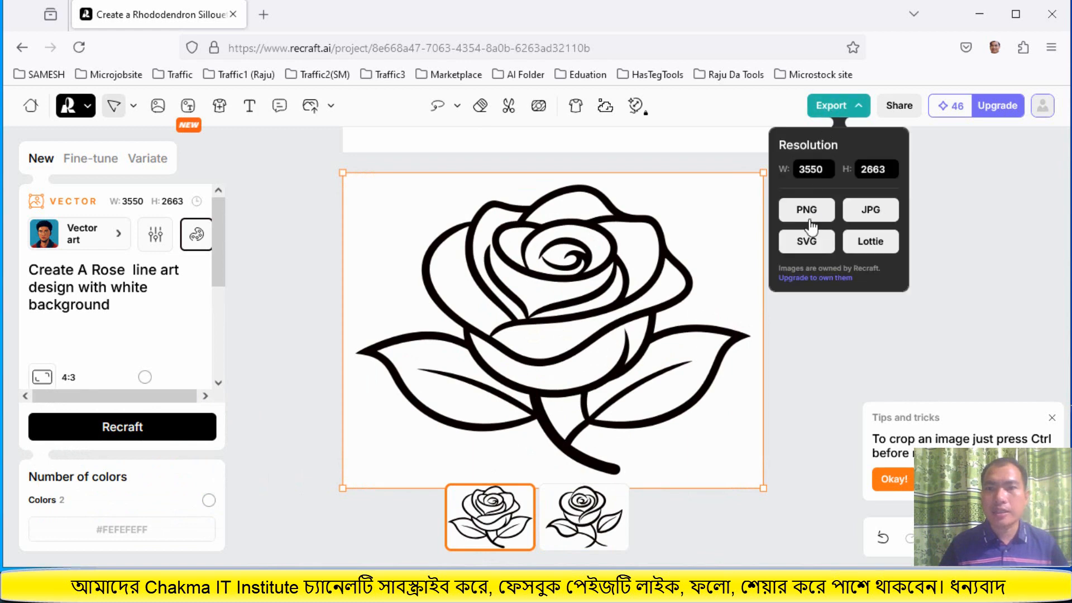
click(804, 246)
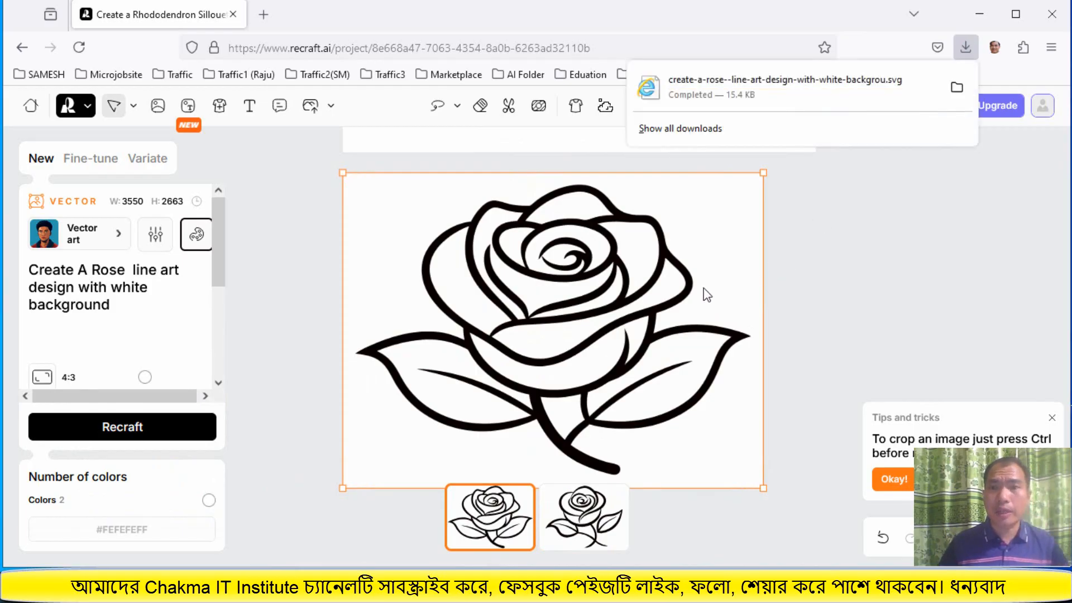
click(832, 106)
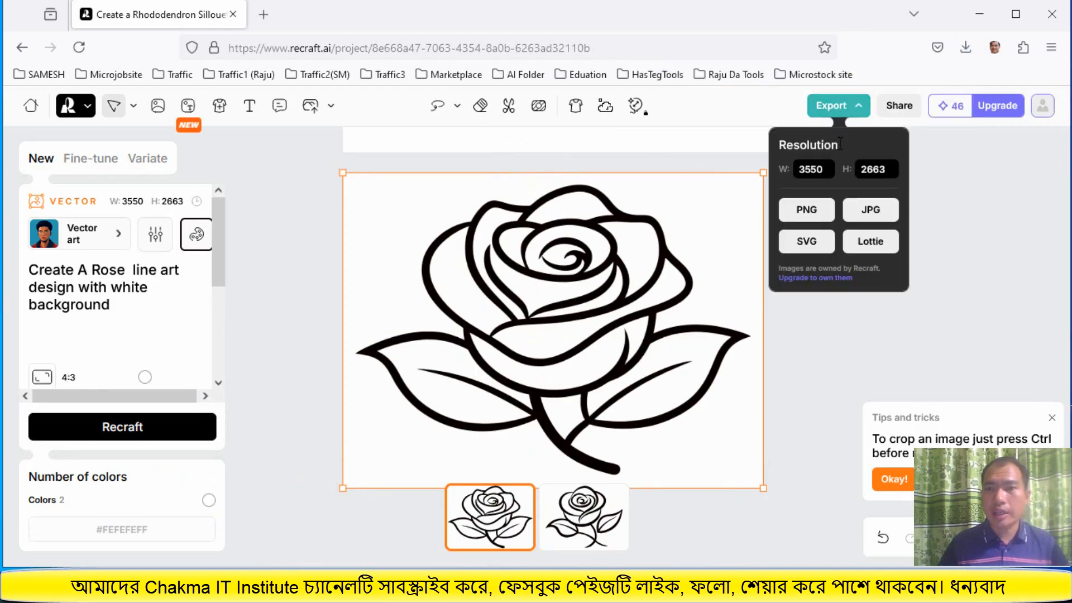
click(871, 211)
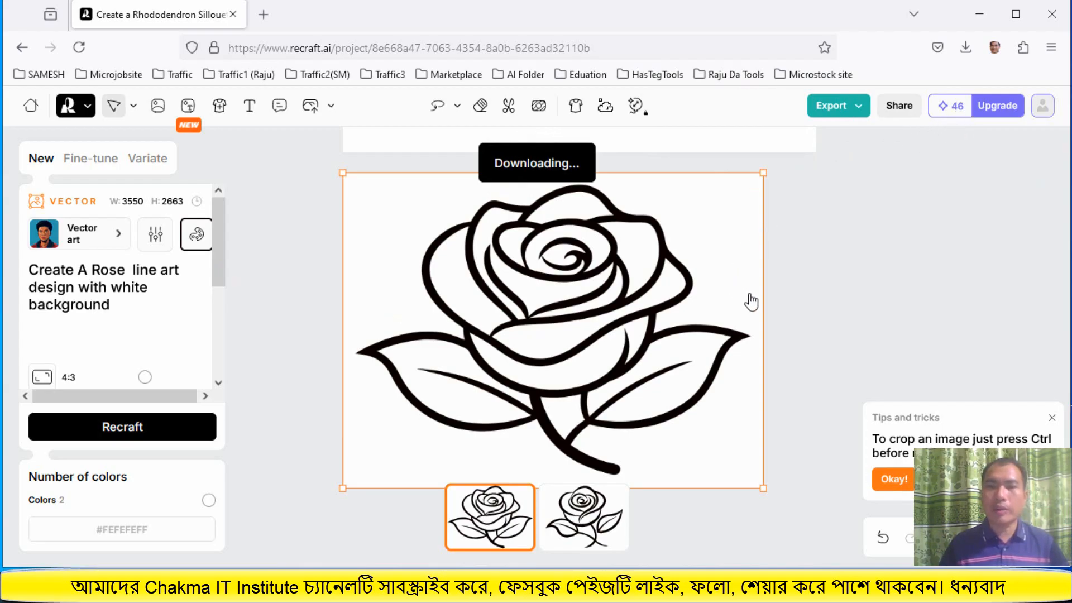
Open the 'SVG to EPS converter - SVGConverter' bookmark from the AI Folder in a new tab and close the empty tab
click(267, 13)
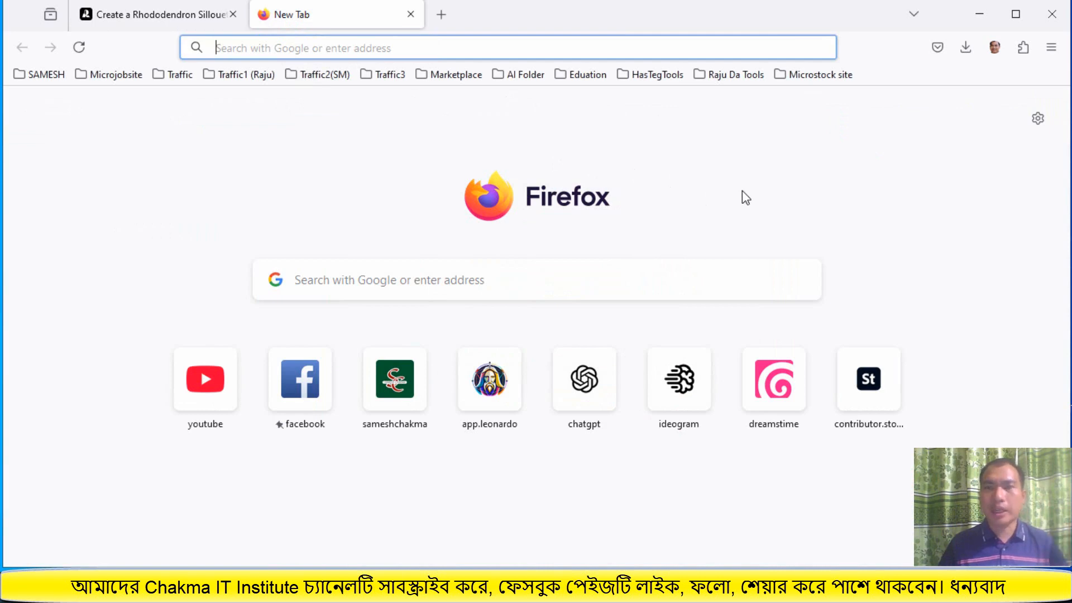
click(517, 77)
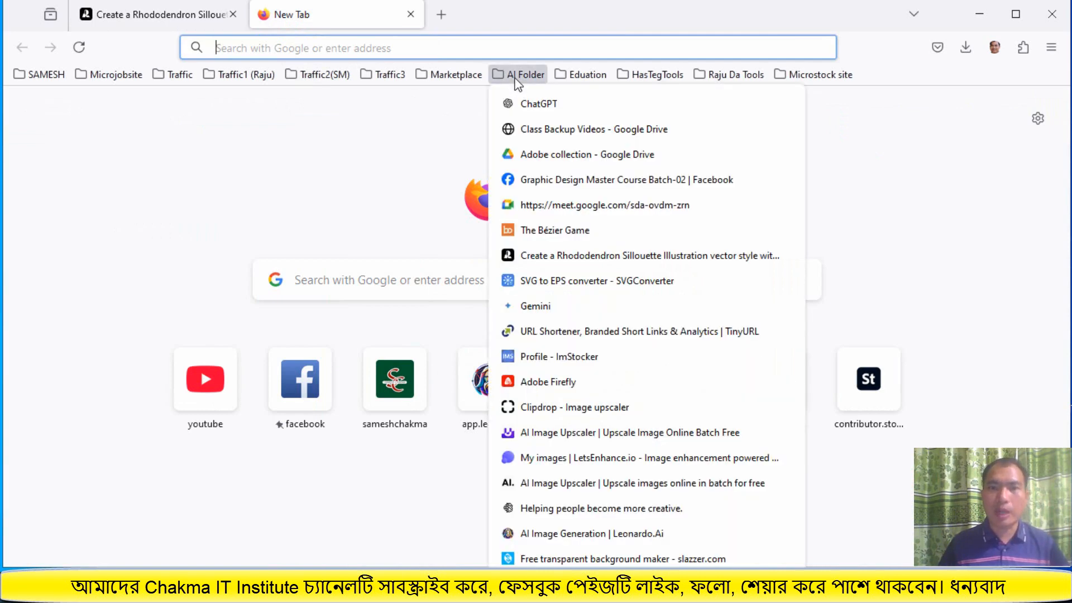
right_click(586, 285)
click(621, 276)
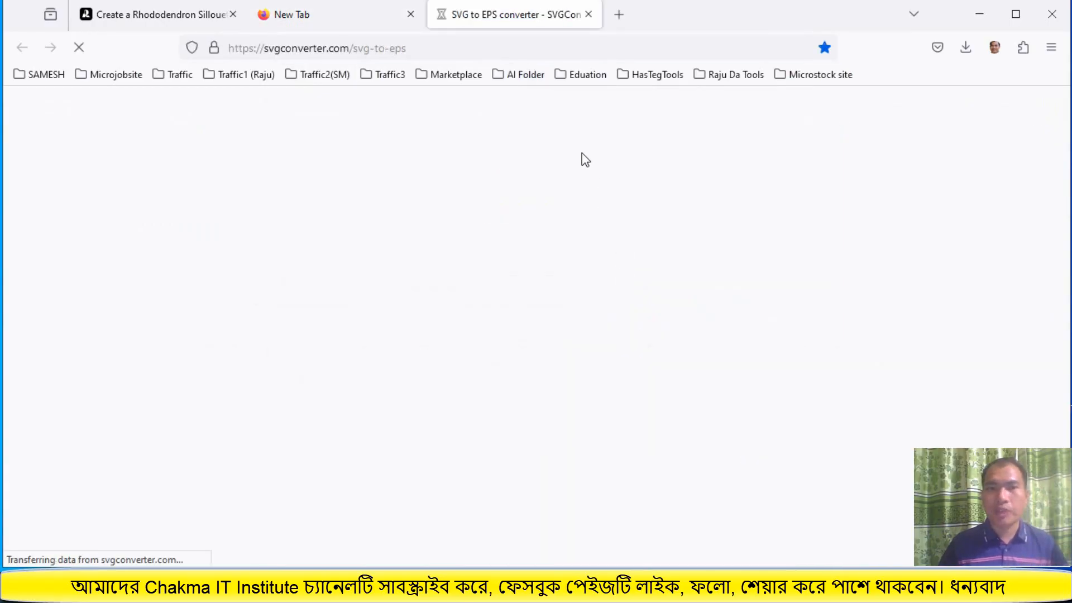
click(411, 15)
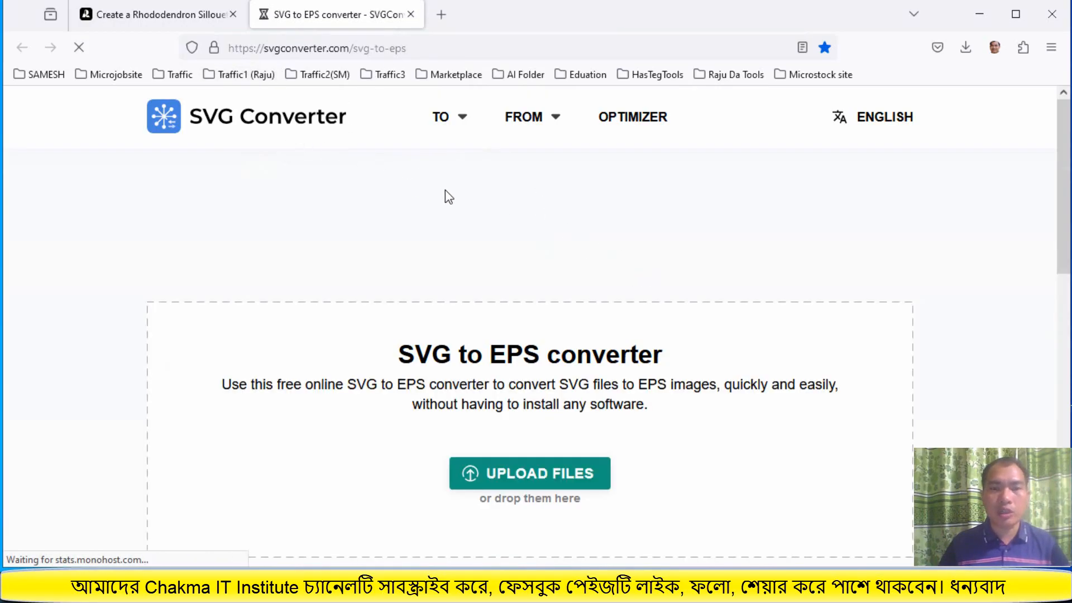
Open the file upload dialog on the SVG to EPS converter page
scroll(538, 471, down, 2)
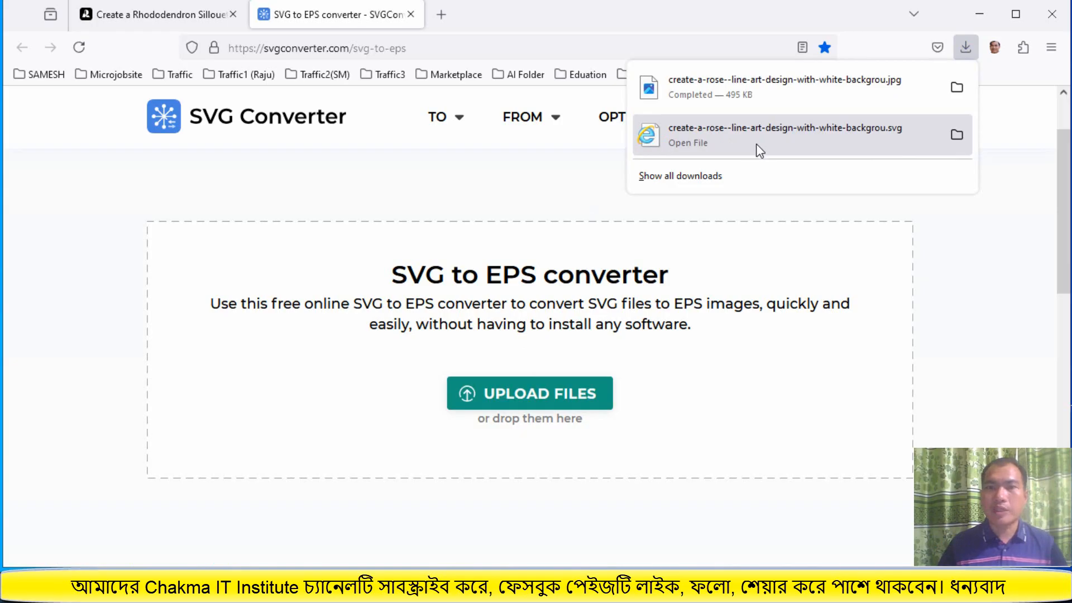
click(538, 390)
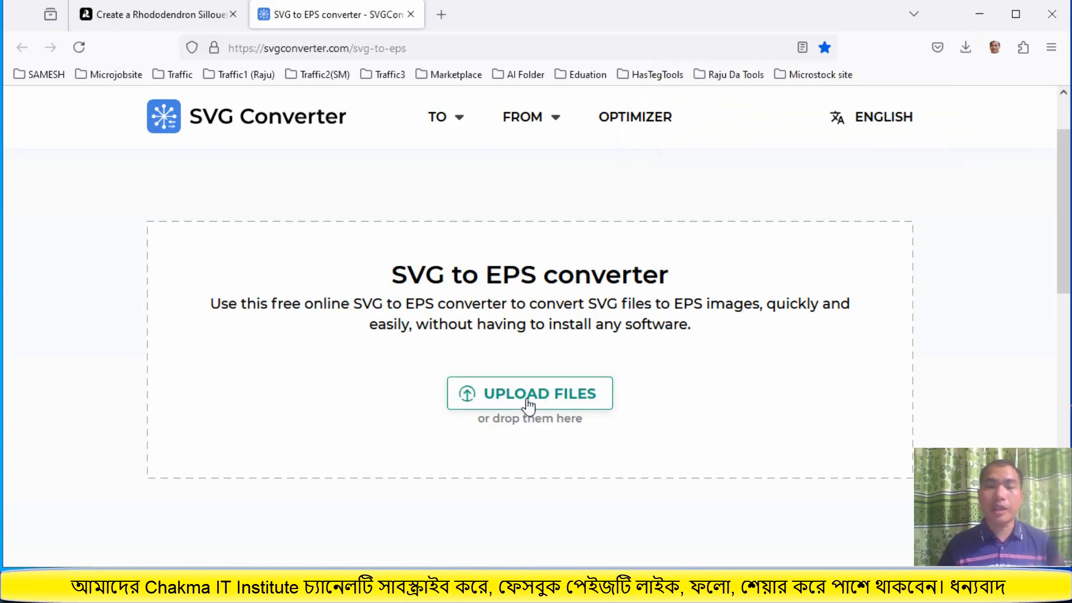
click(529, 401)
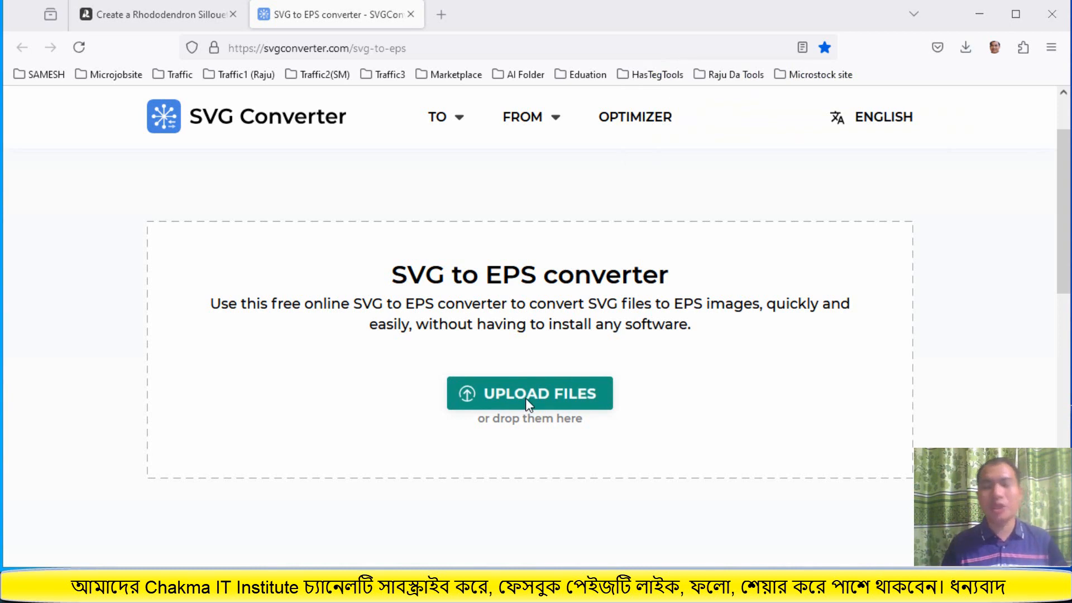
click(526, 399)
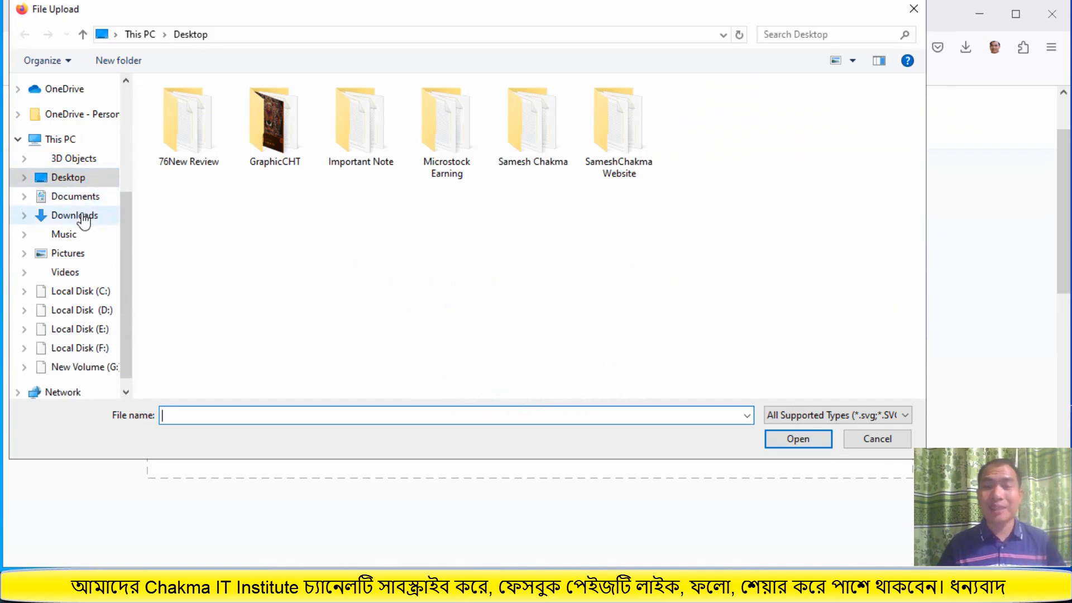
Upload the rose line-art SVG from the Downloads folder to the SVG to EPS converter
click(104, 218)
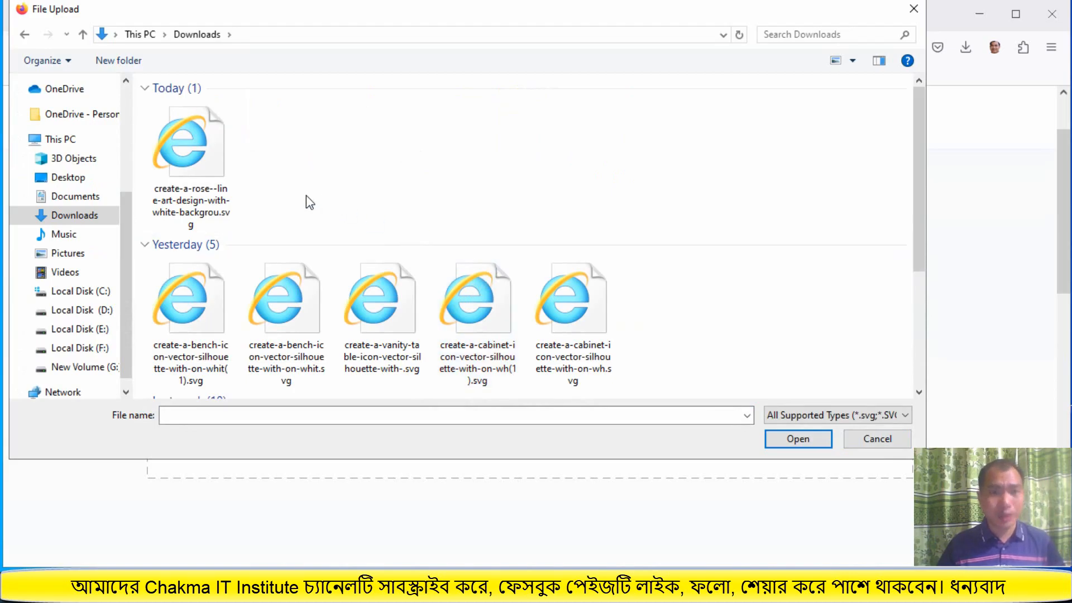
click(214, 176)
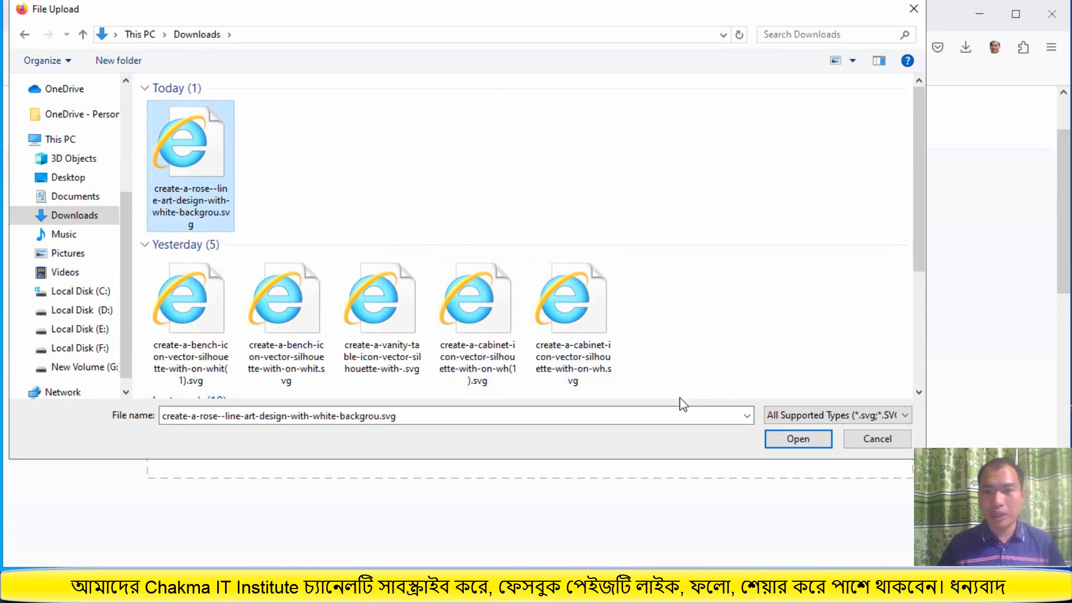
click(793, 439)
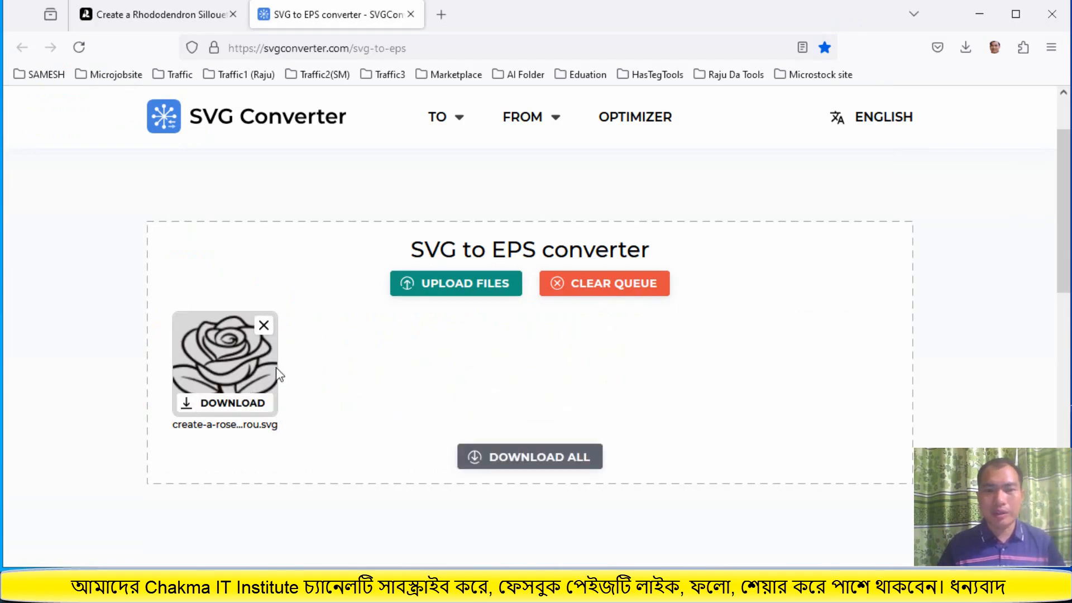
Download all converted files from the converter as a zip archive and minimize the browser
click(525, 463)
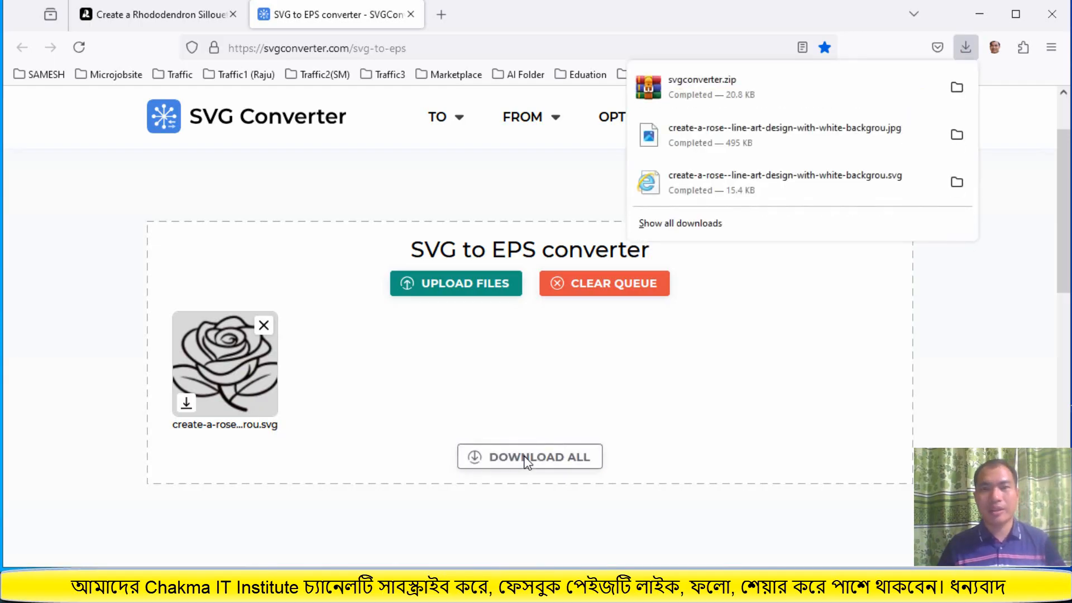
click(986, 16)
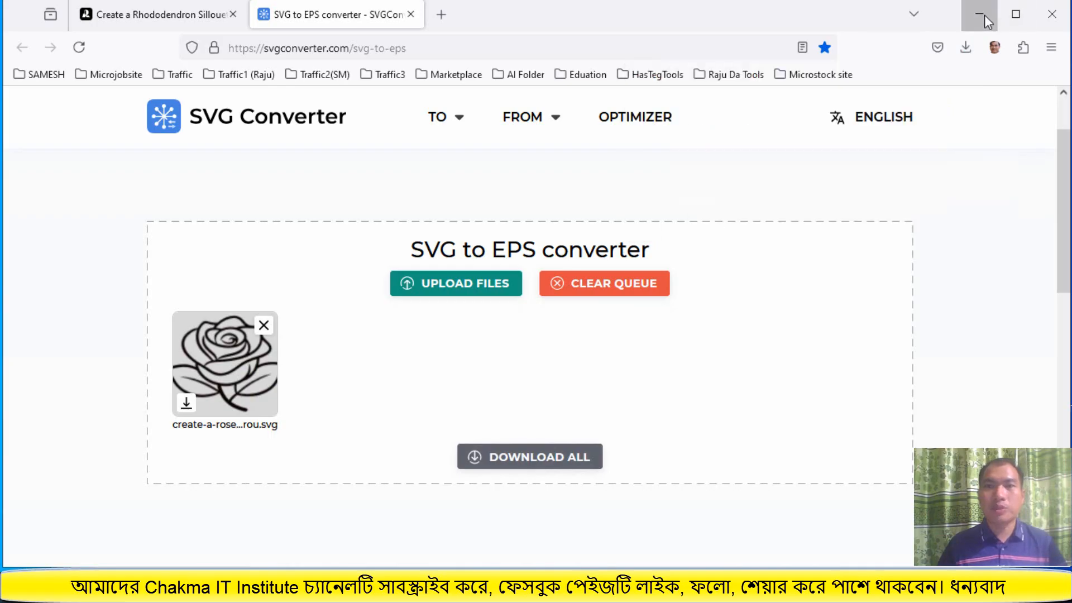
click(985, 18)
click(827, 54)
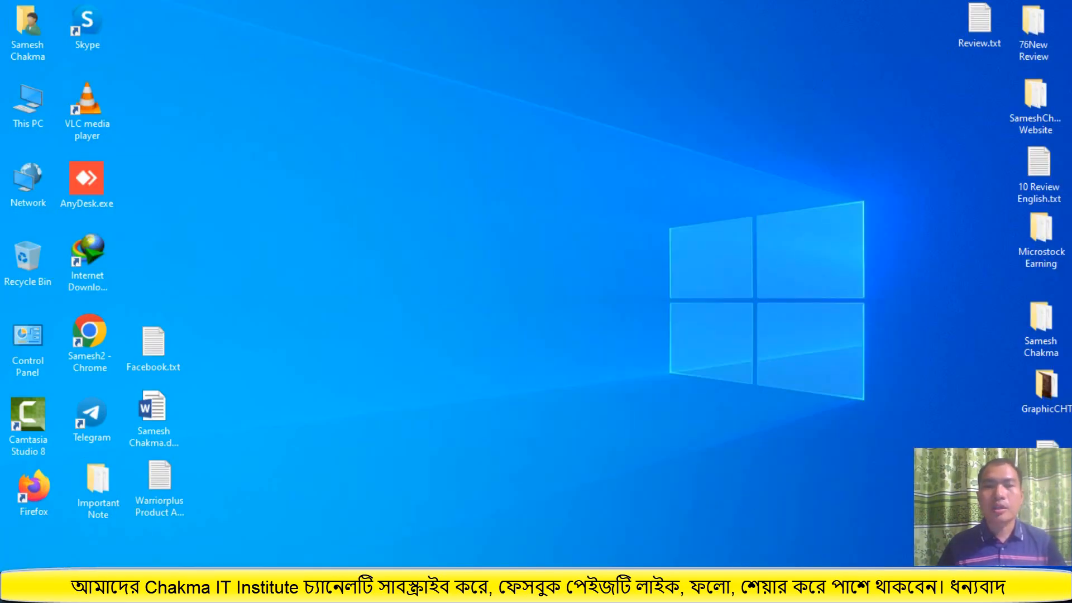
Extract svgconverter.zip in the Downloads folder into its own svgconverter folder
click(720, 587)
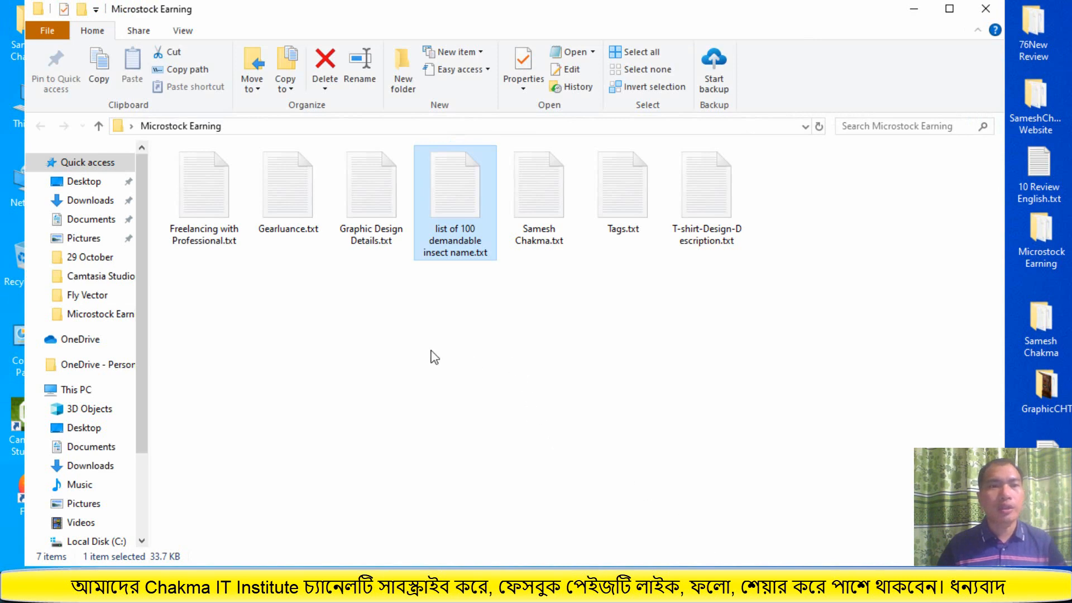
click(95, 202)
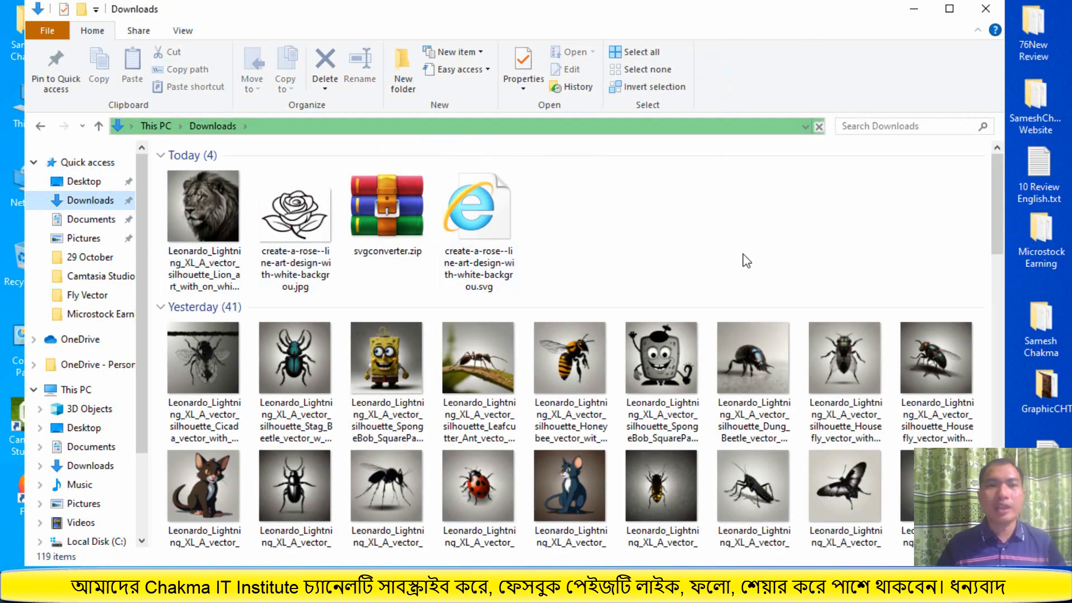
click(382, 210)
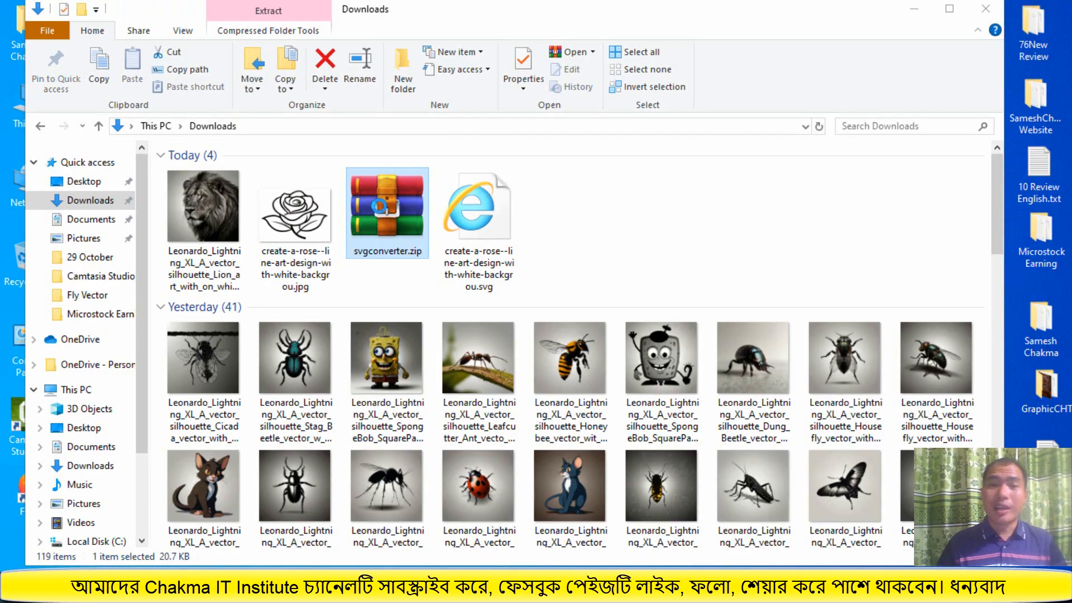
right_click(380, 172)
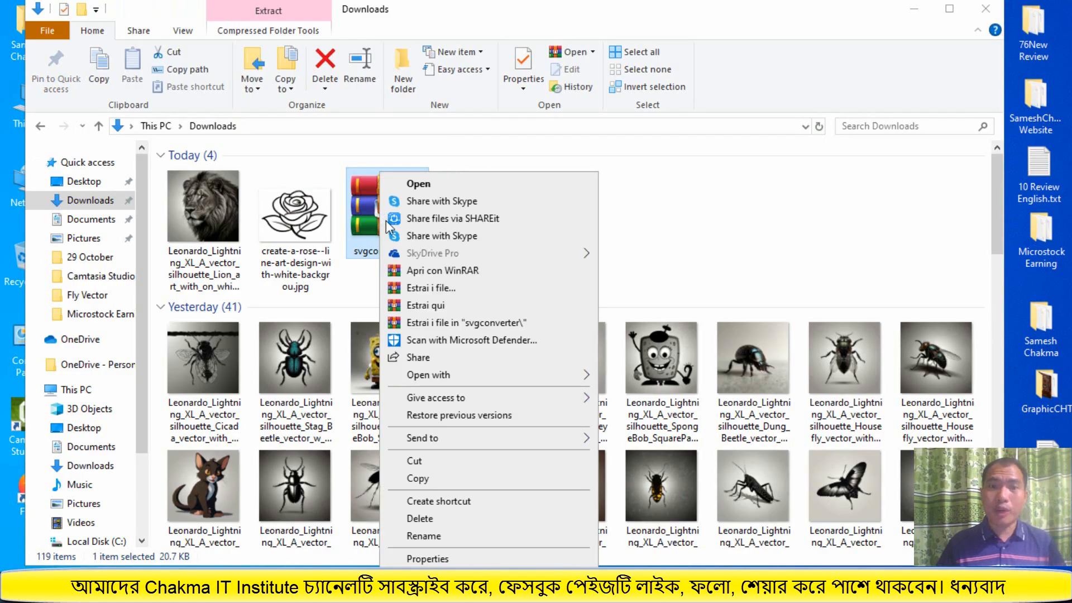
click(430, 289)
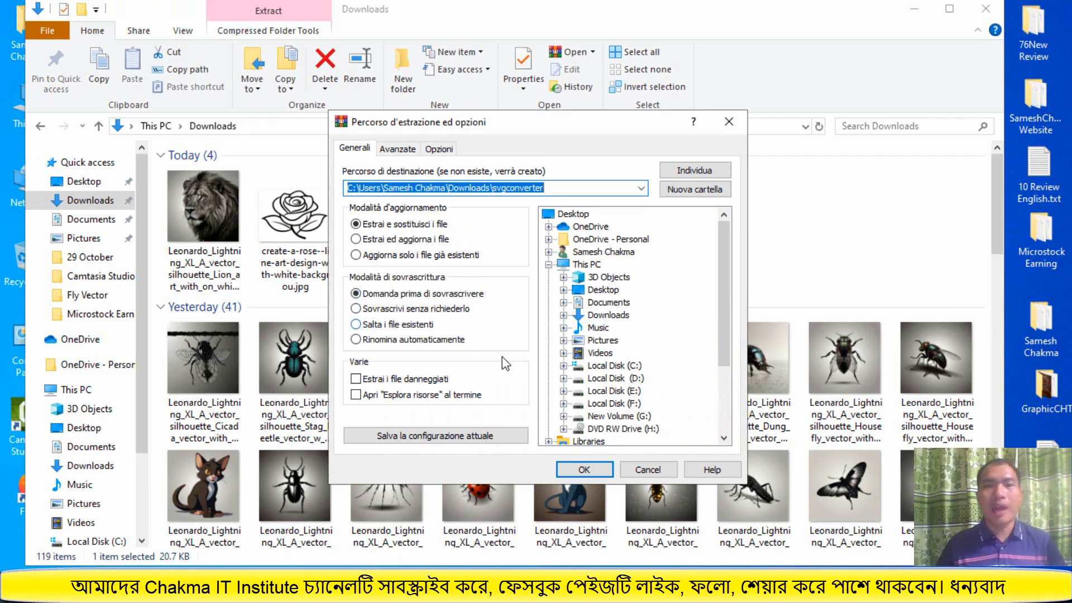
click(575, 465)
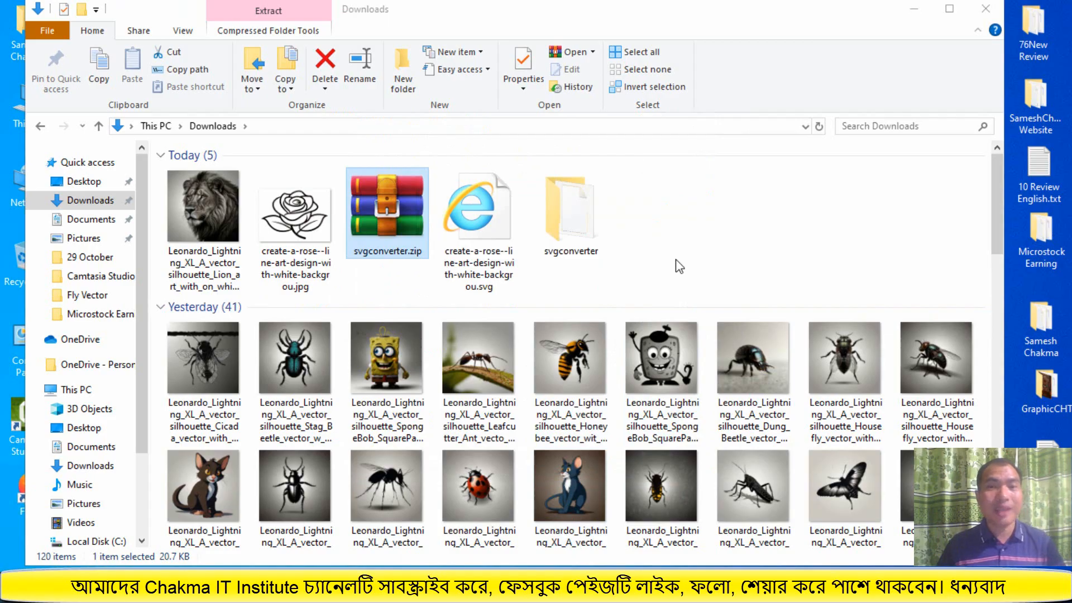
Open the Adobe Stock contributor portfolio bookmark from the Microstock site folder in a new tab, closing the converter and empty tabs
click(916, 9)
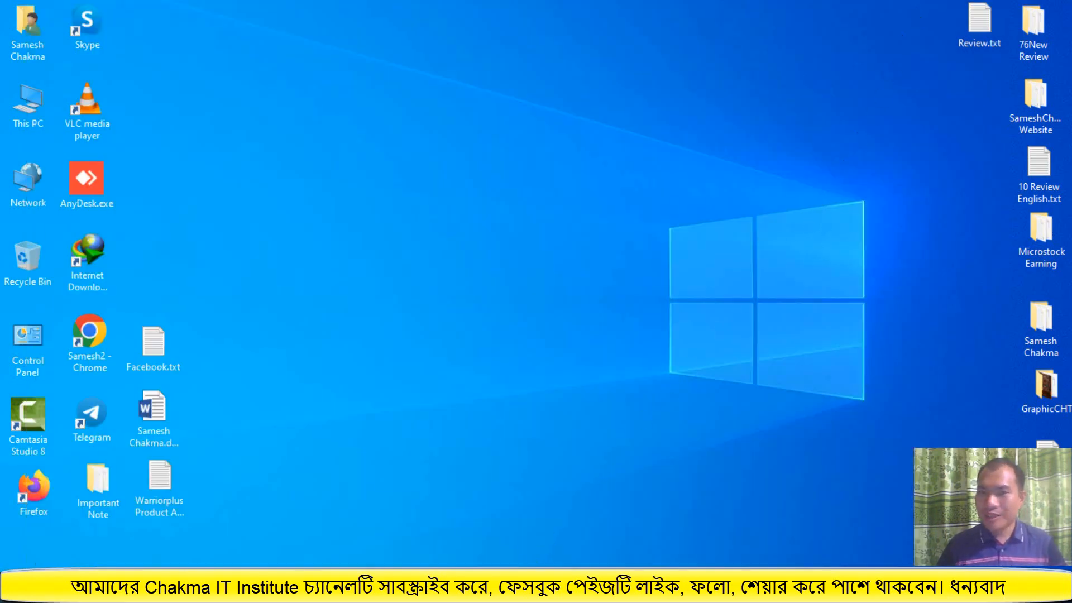
click(541, 587)
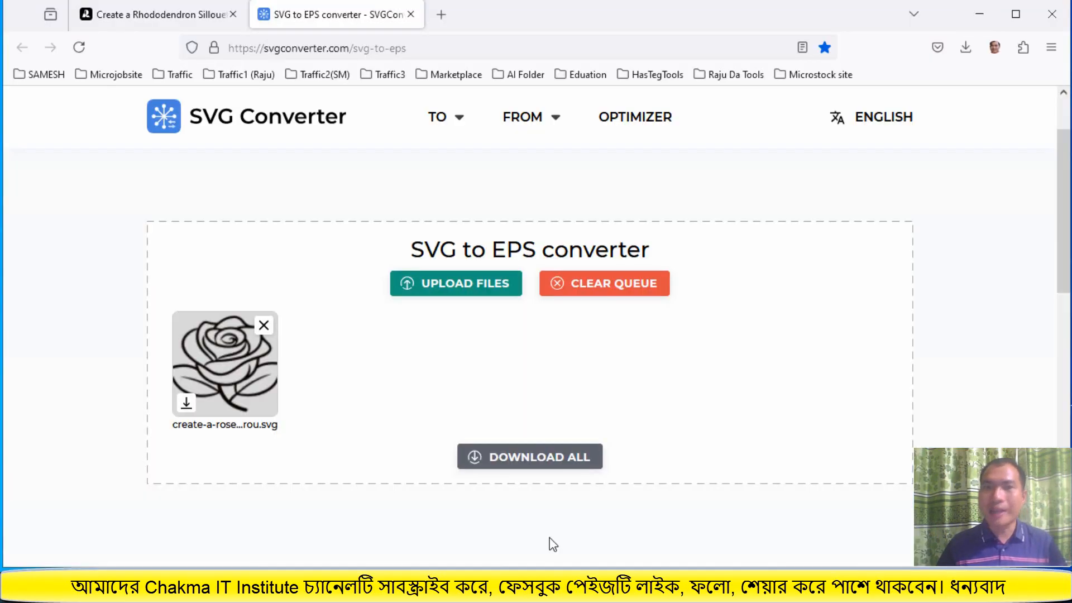
click(443, 15)
click(411, 14)
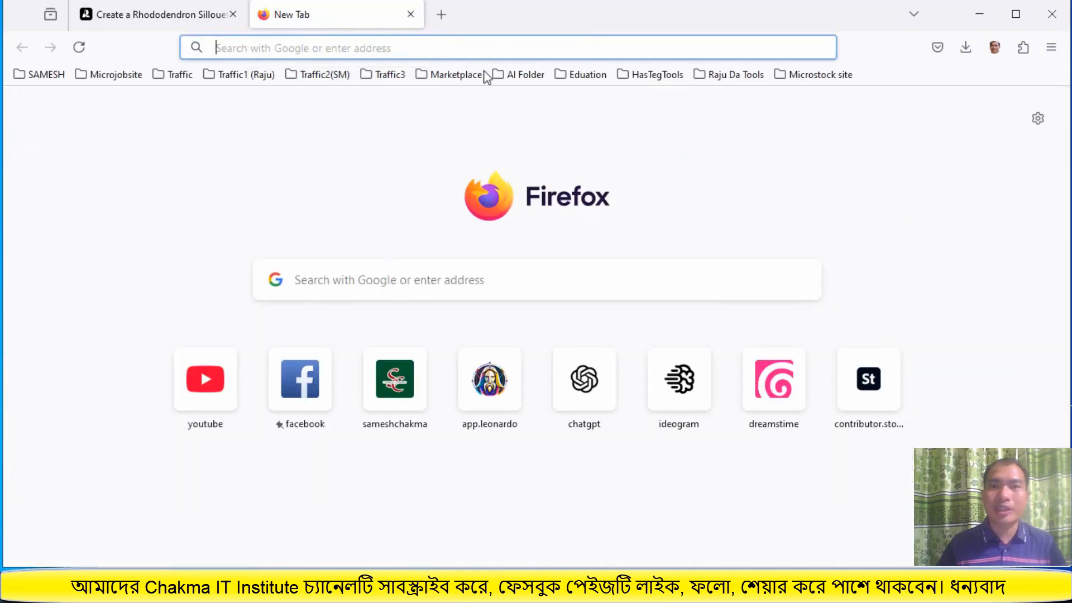
click(804, 78)
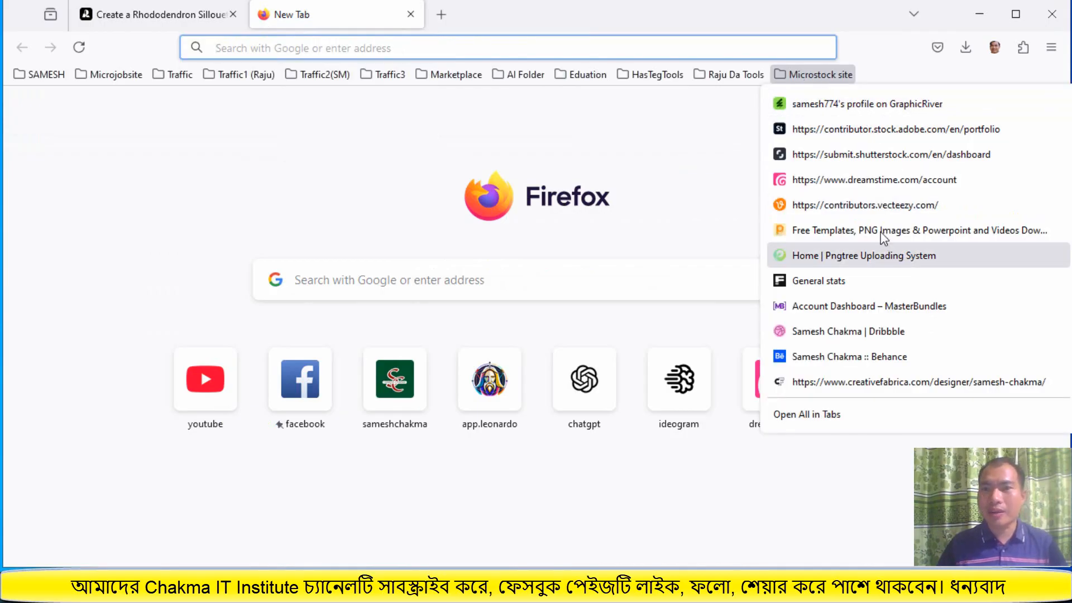
right_click(865, 127)
click(891, 141)
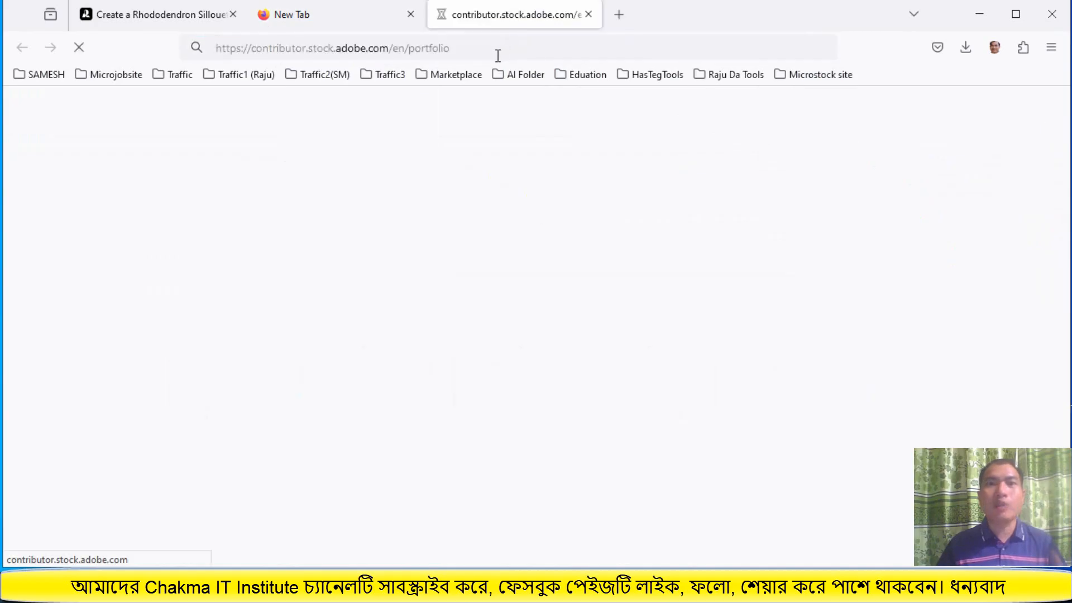
click(411, 14)
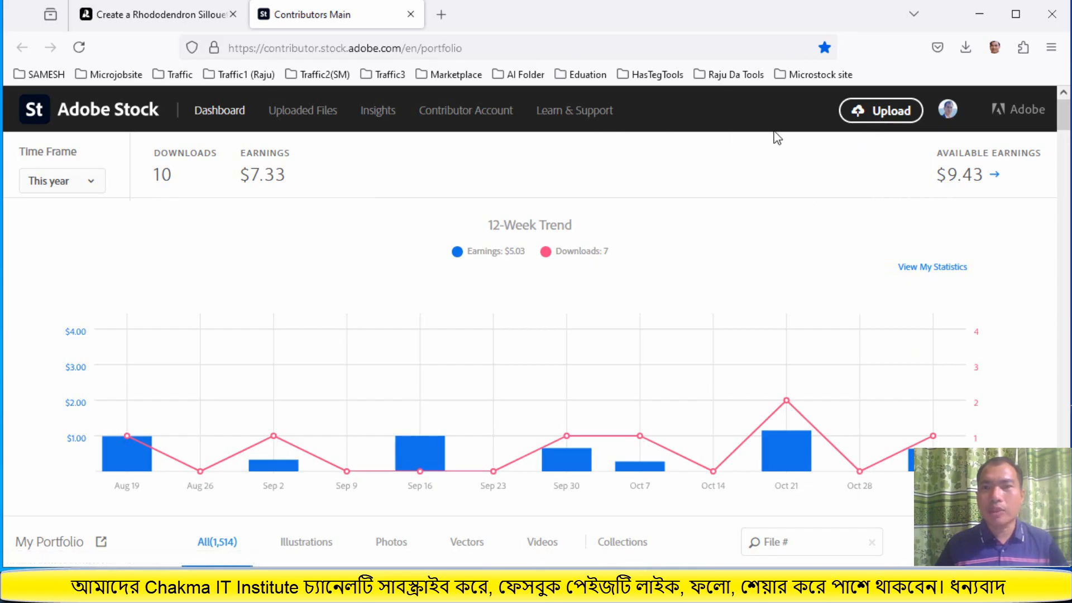
Upload the rose EPS file from the Downloads svgconverter folder to Adobe Stock
click(885, 118)
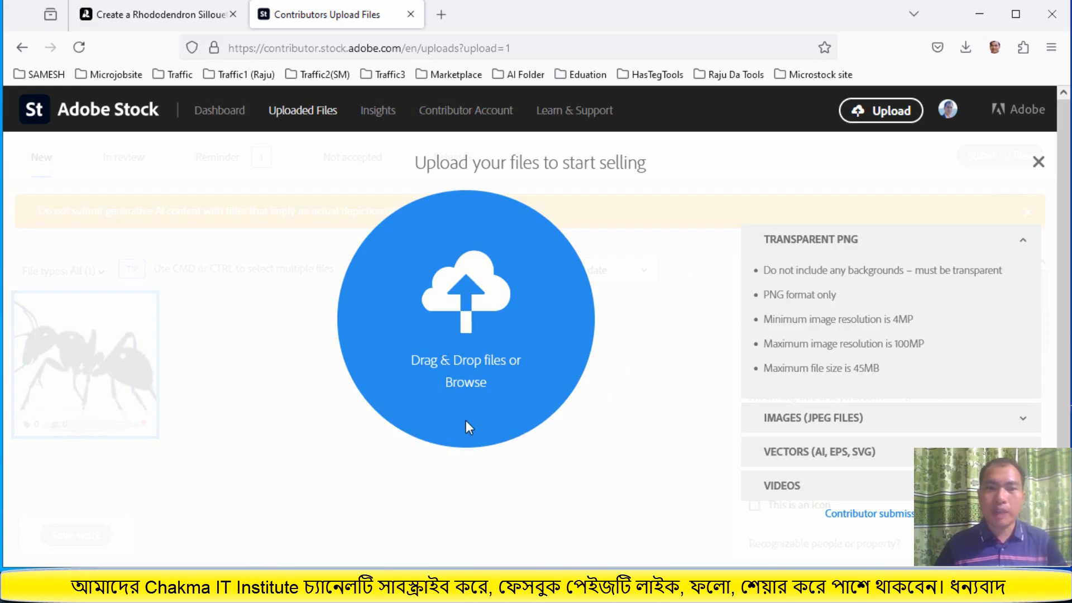
click(465, 383)
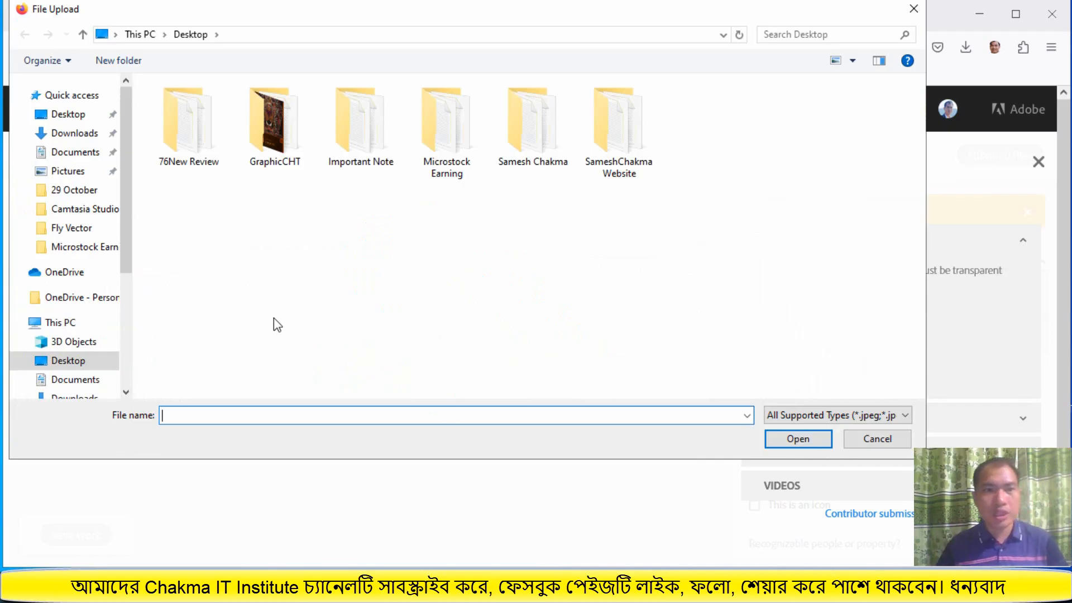
click(83, 135)
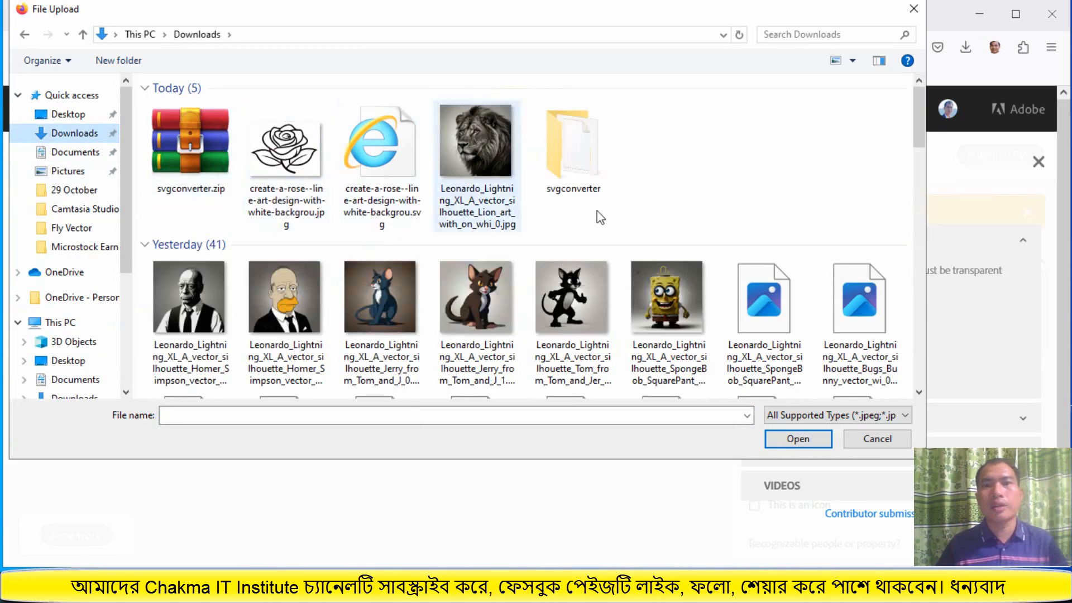
double_click(584, 154)
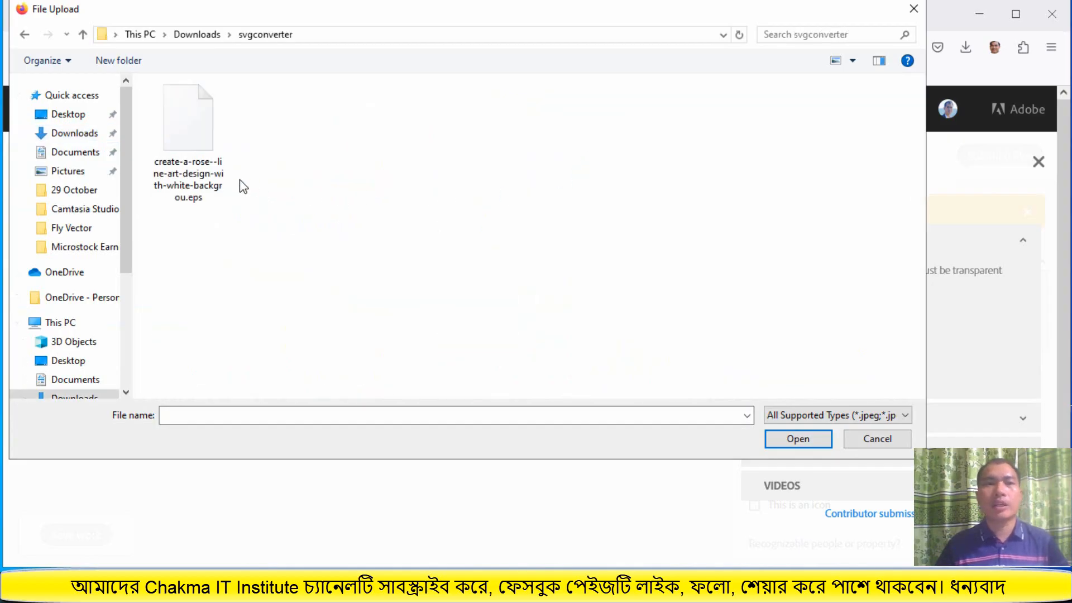
click(200, 159)
click(797, 438)
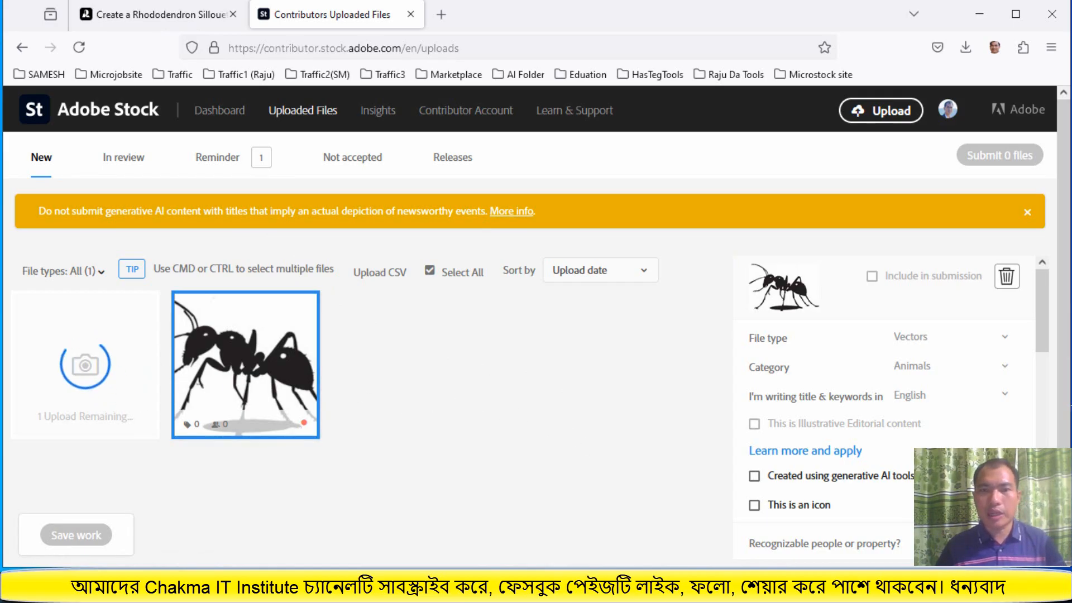
Select the uploaded rose and mark it as having no recognizable people or property
click(742, 586)
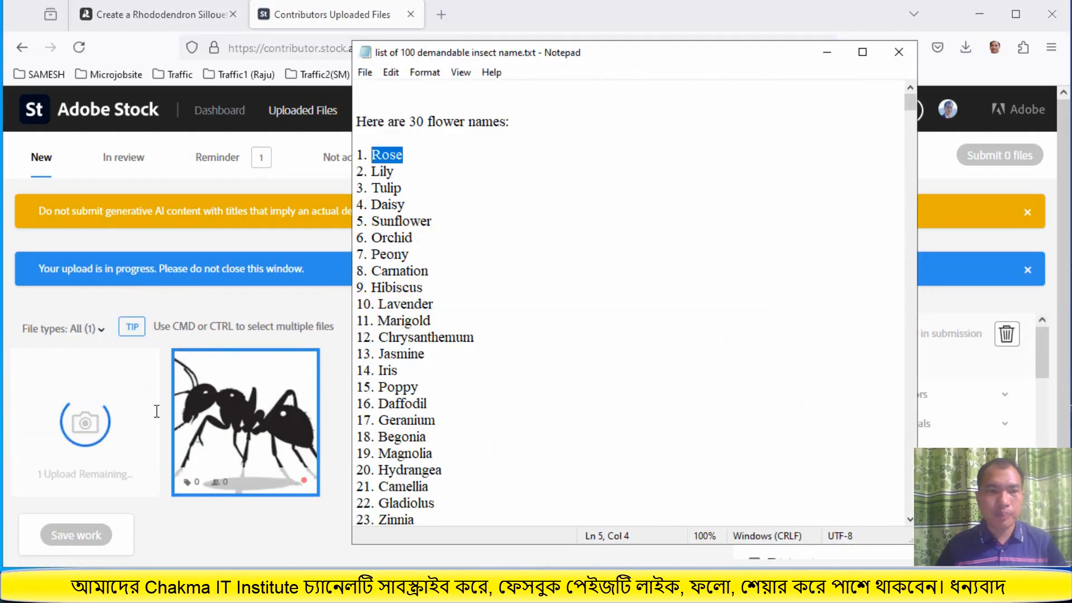
click(127, 380)
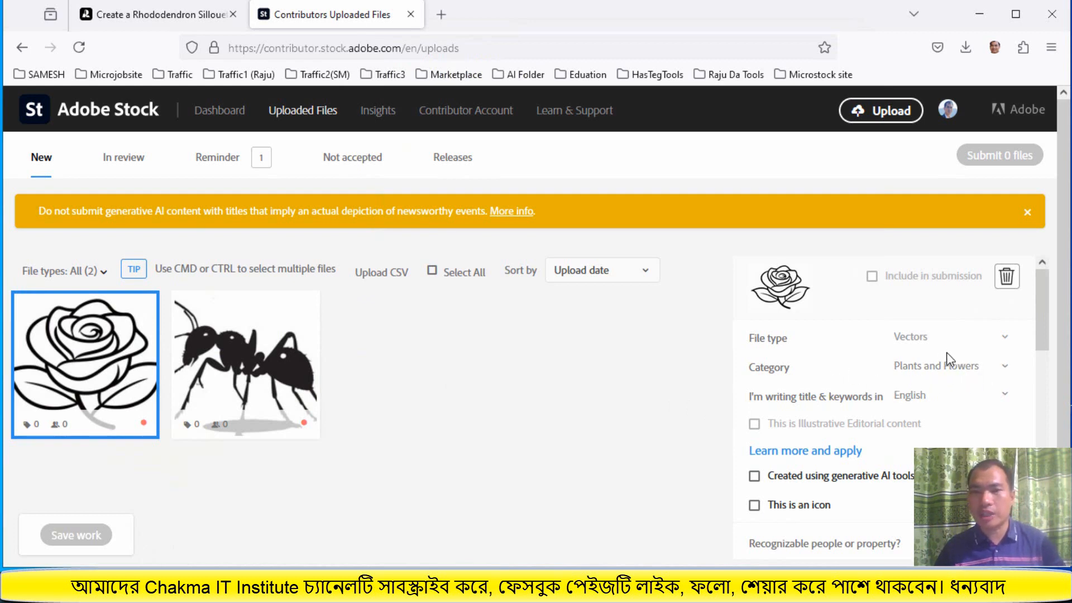
scroll(933, 403, down, 2)
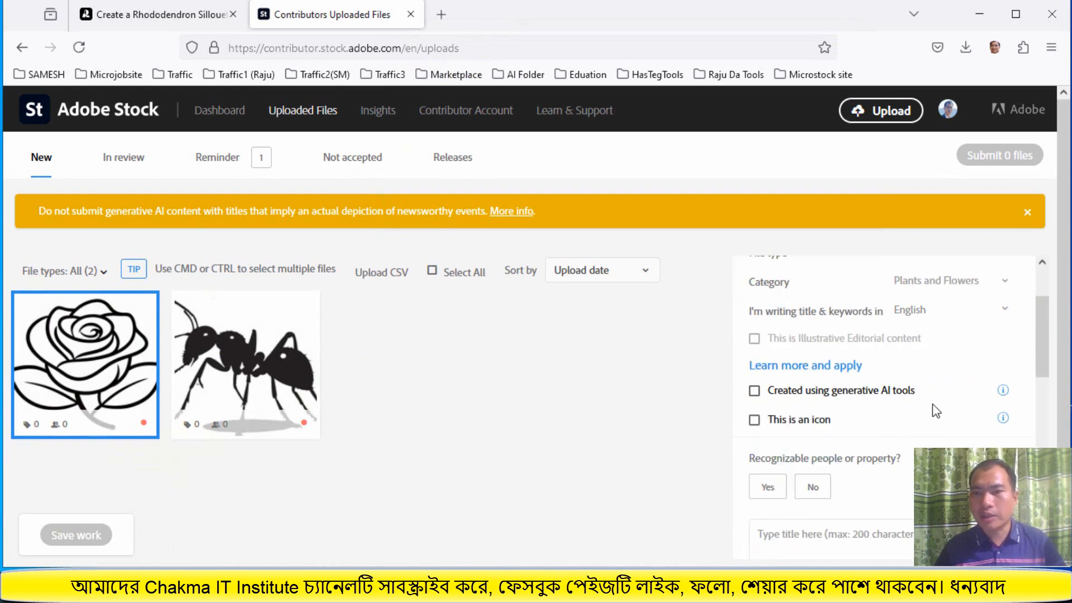
scroll(933, 404, up, 2)
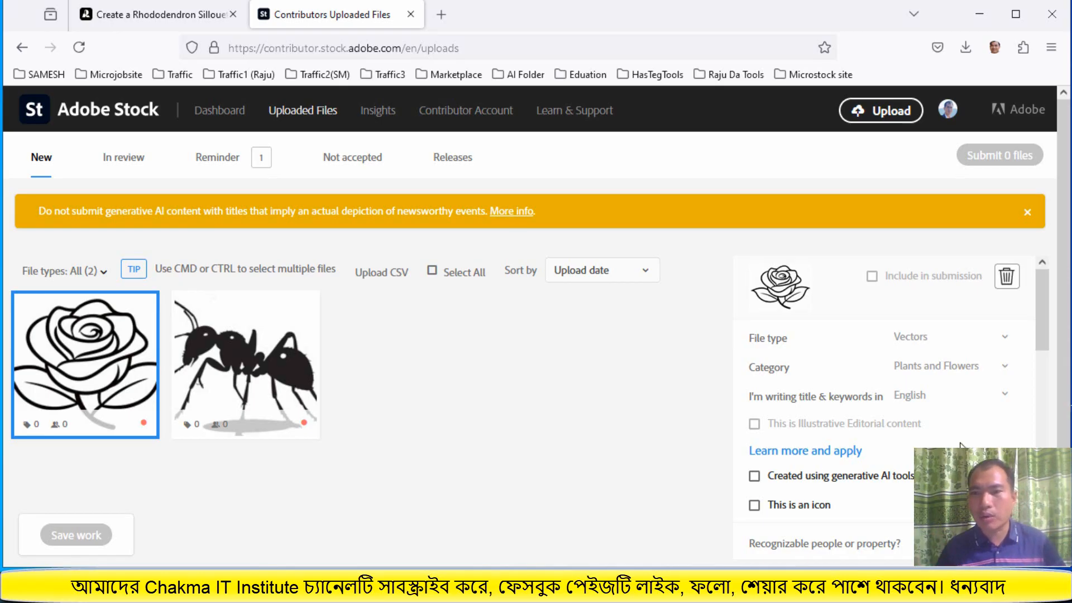
scroll(960, 445, down, 2)
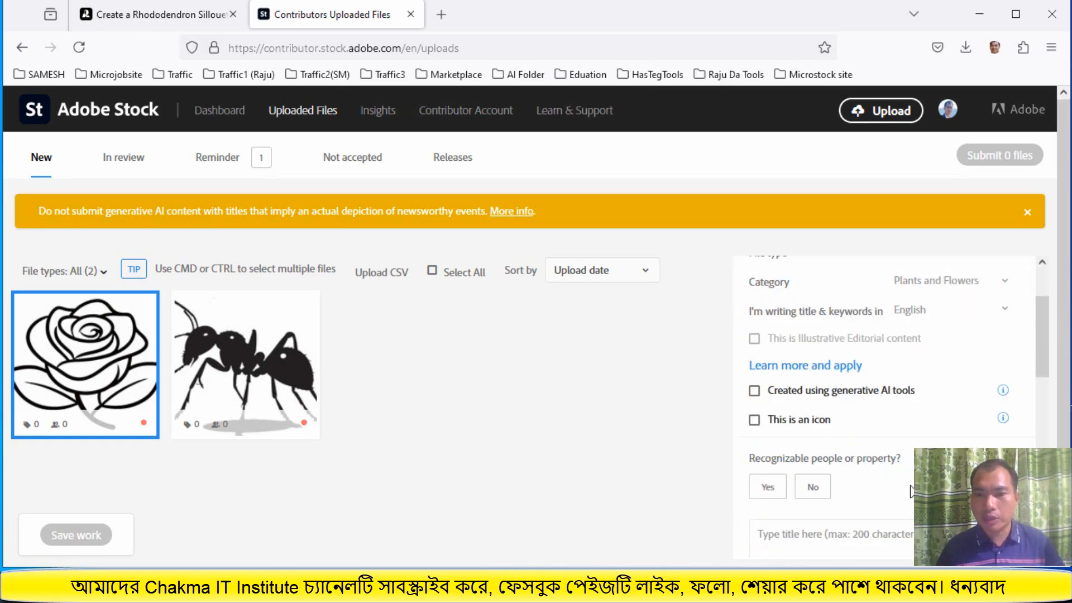
click(813, 491)
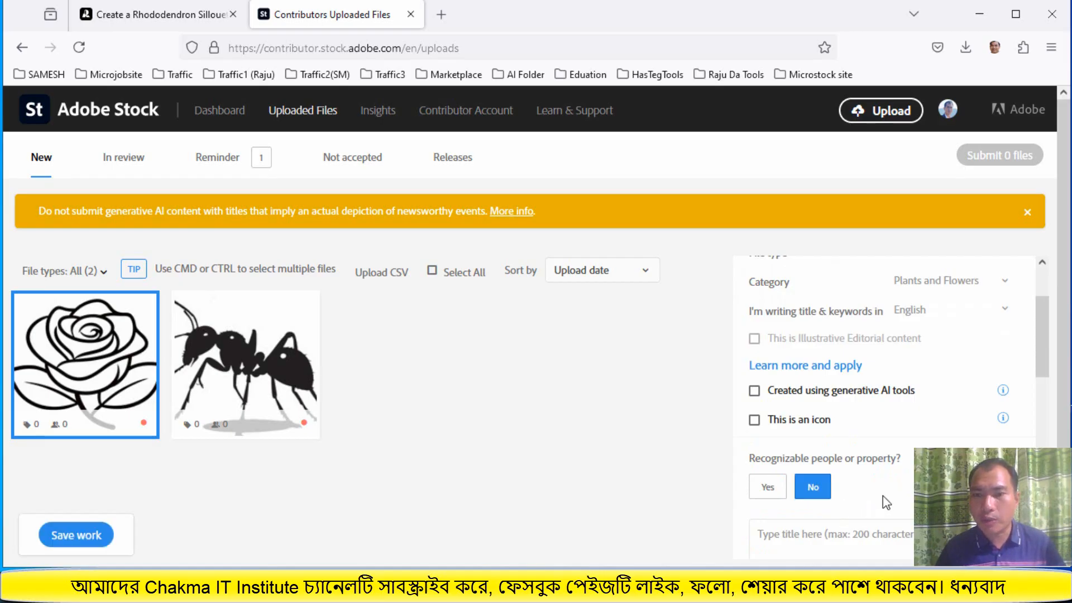
In the Notepad text, replace 'Dora the Explorer' with Rose in the line 'A vector silhouette Dora the Explorer vector with on white background'
scroll(886, 502, down, 4)
click(812, 368)
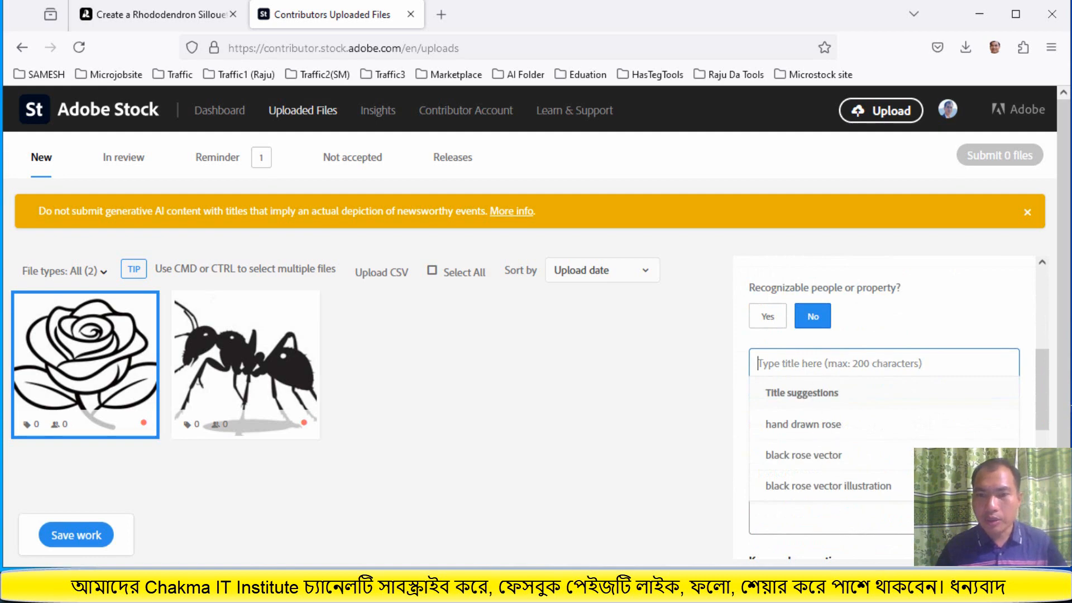
key(alt+Tab)
click(594, 357)
scroll(602, 355, down, 5)
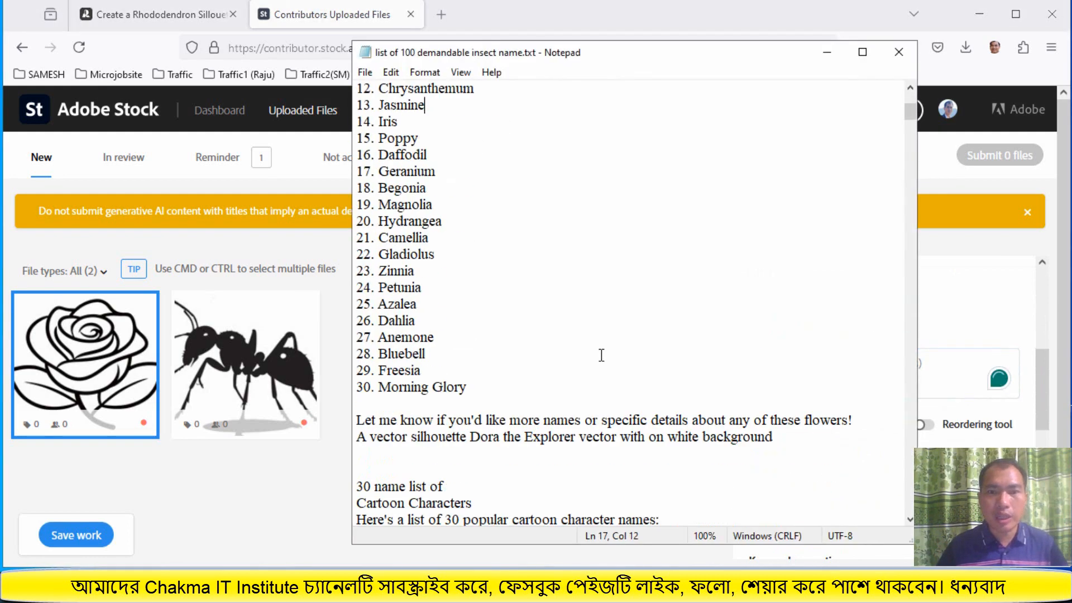
scroll(601, 355, down, 4)
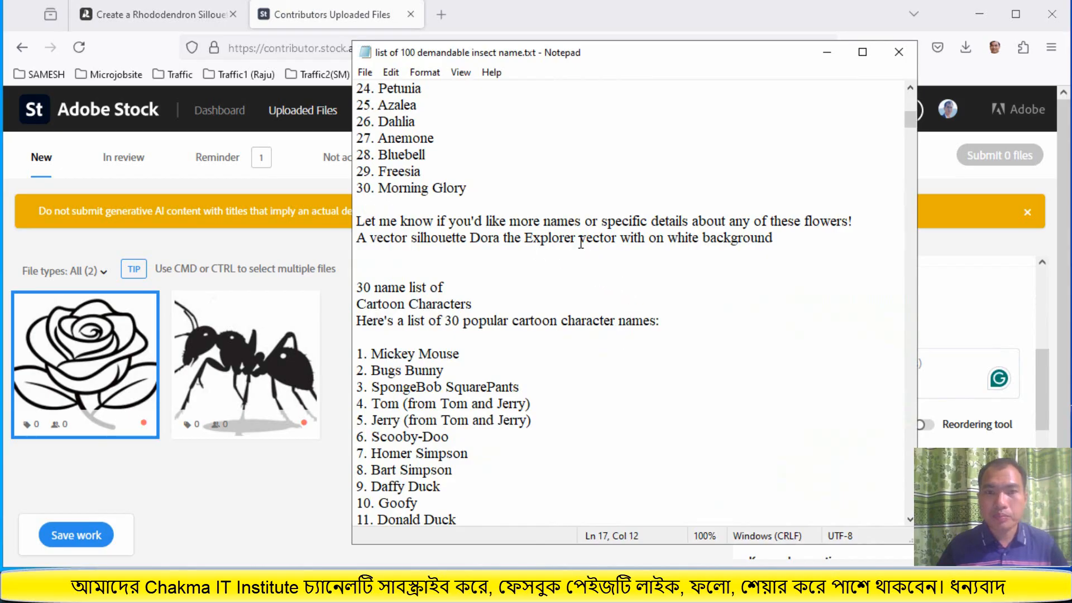
drag(575, 241, 470, 241)
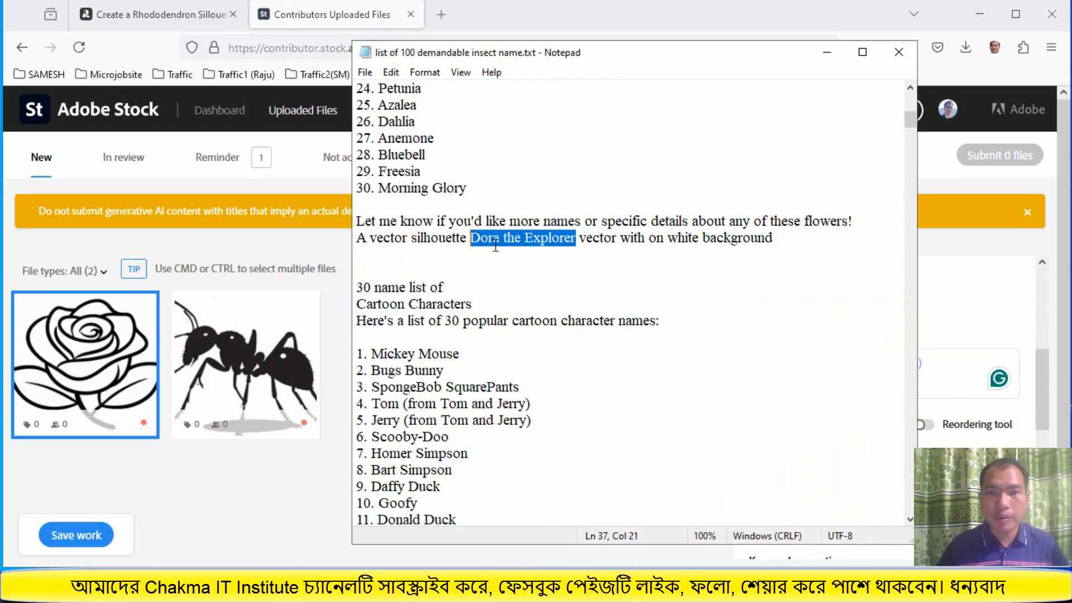
right_click(495, 244)
click(550, 291)
text(Rose)
Copy the edited rose title line from Notepad and paste it into the rose's title field on Adobe Stock
drag(703, 238, 362, 235)
right_click(382, 242)
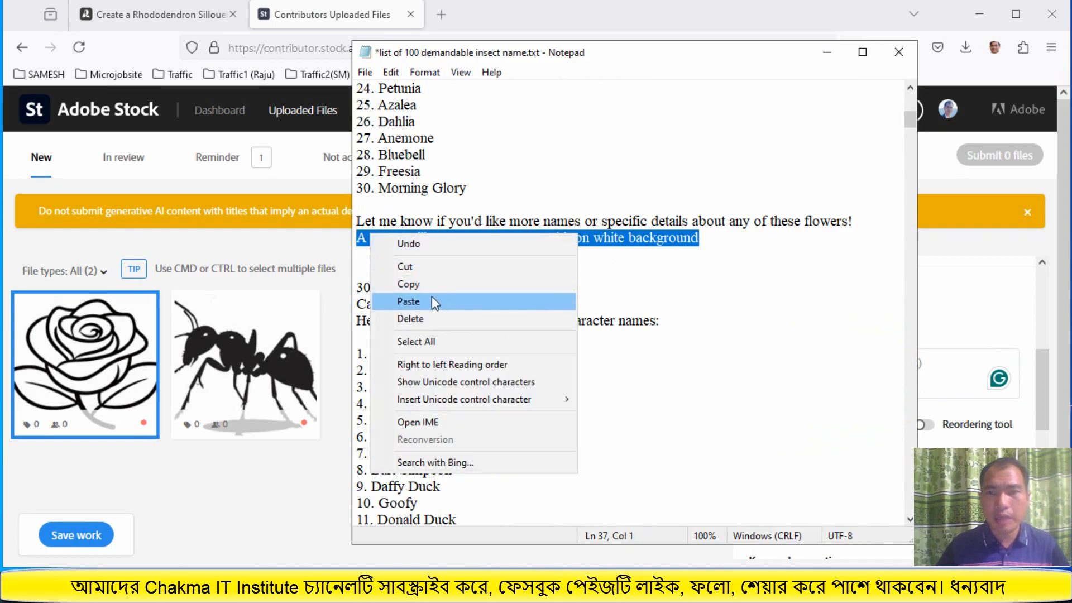
click(486, 284)
click(973, 329)
click(799, 364)
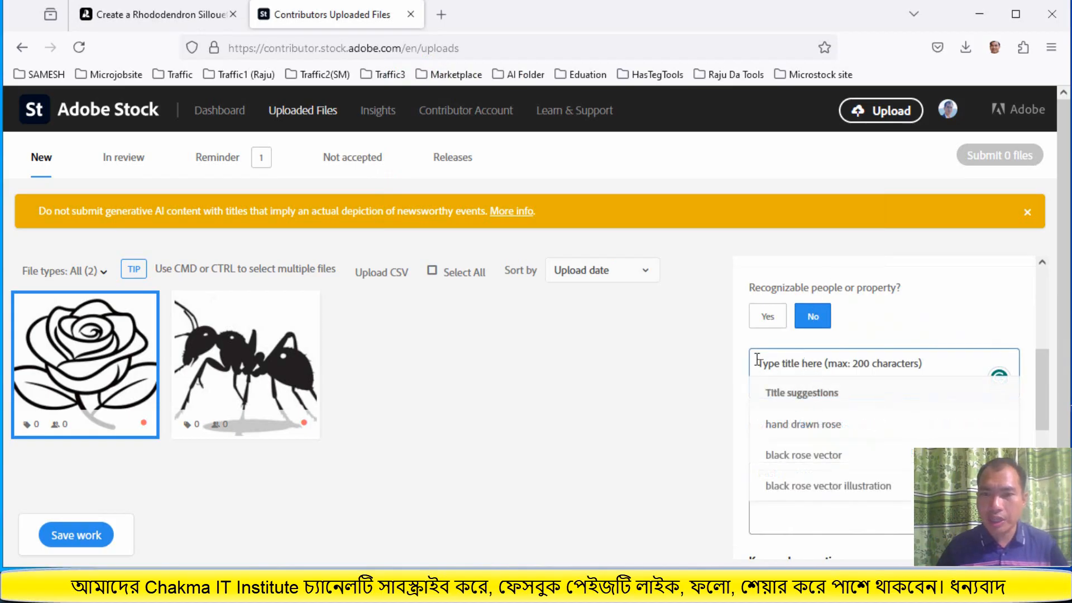
right_click(817, 363)
click(845, 216)
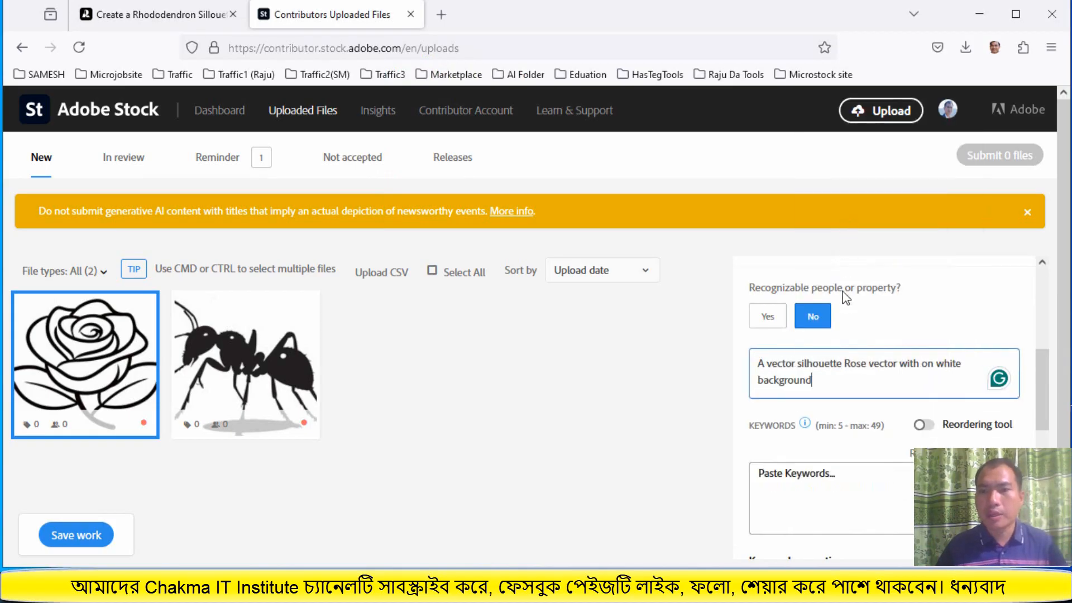
Add all suggested keywords to the rose file
scroll(800, 425, down, 3)
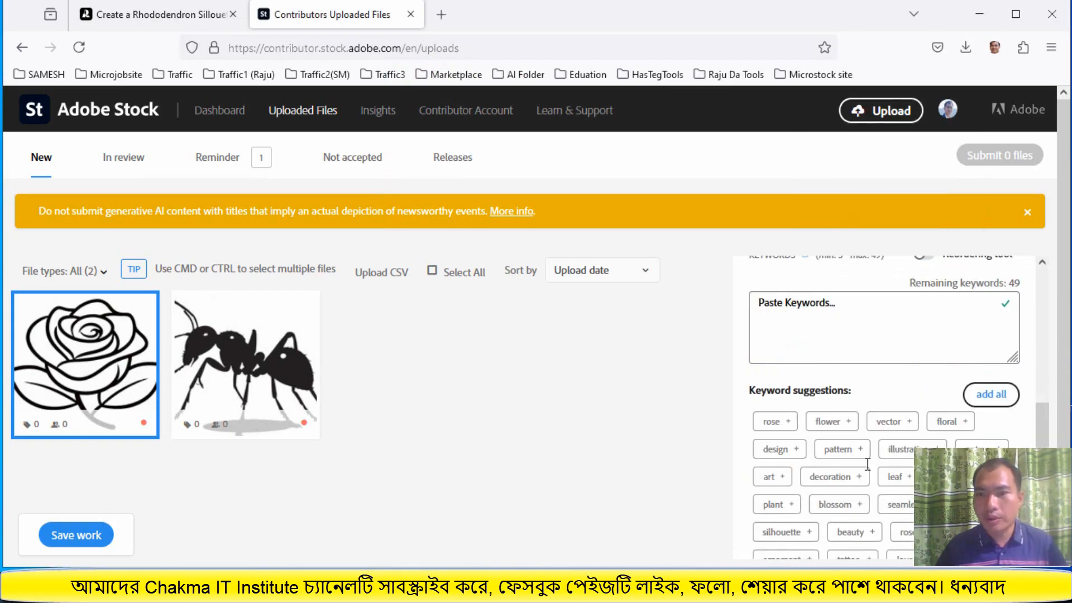
click(842, 305)
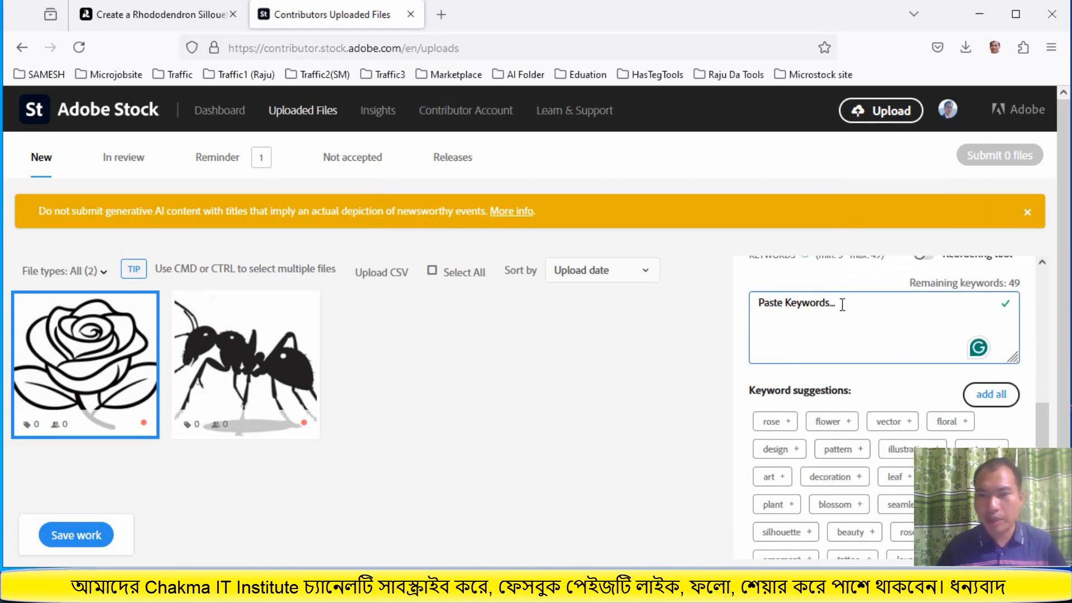
scroll(907, 494, down, 3)
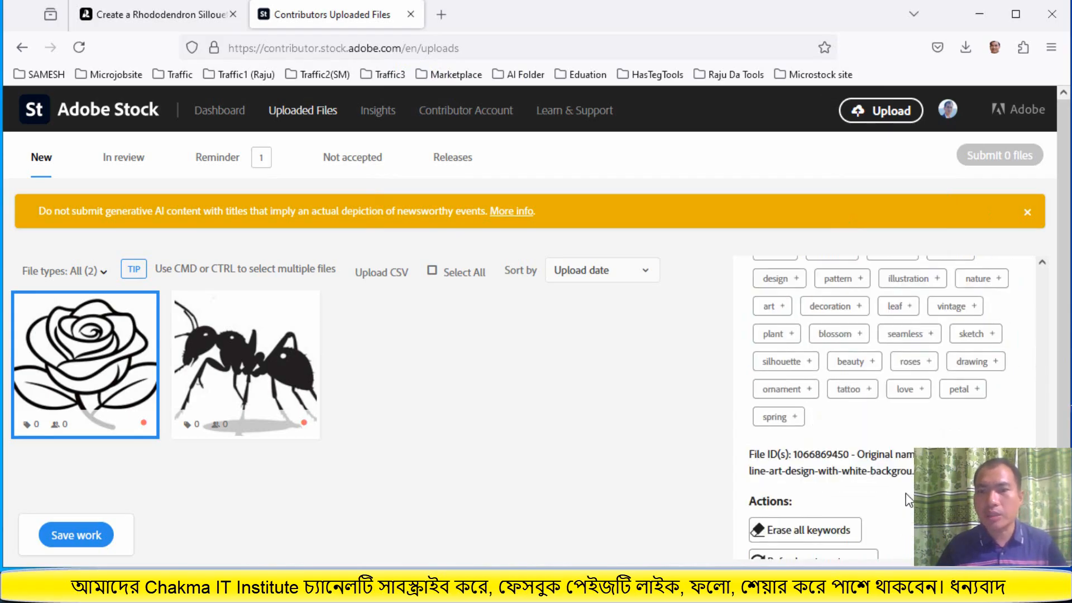
scroll(909, 499, up, 3)
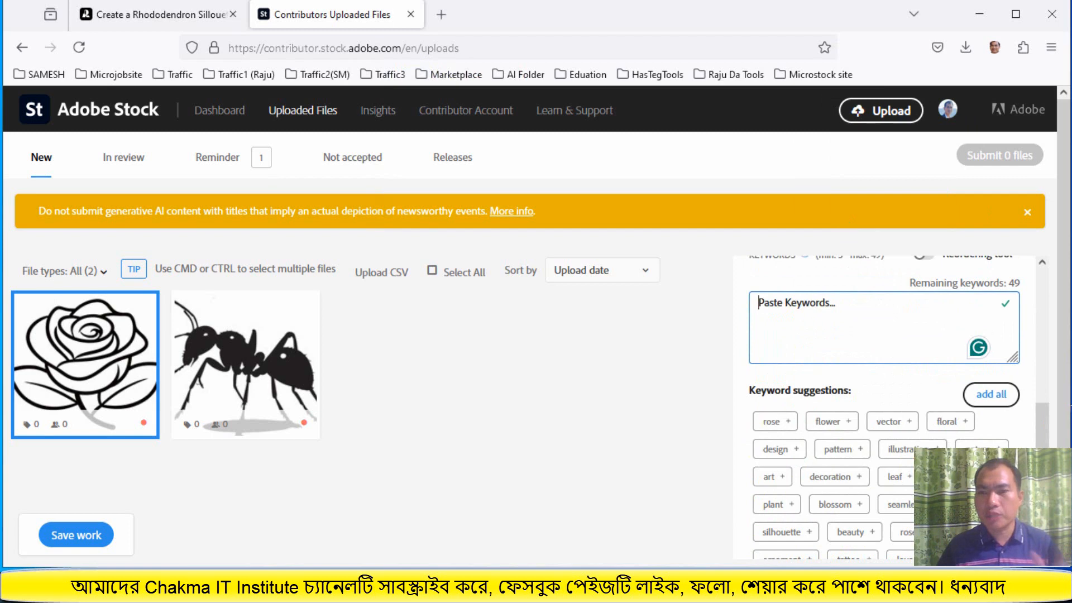
click(991, 394)
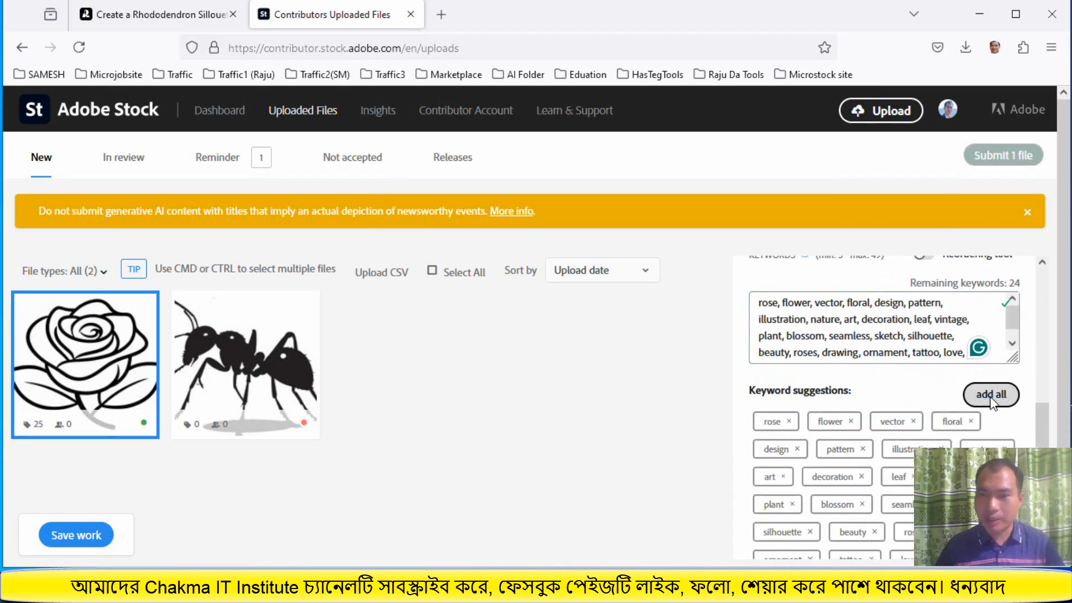
Apply the grammar suggestion changing the title to end 'with a white background'
scroll(983, 391, up, 3)
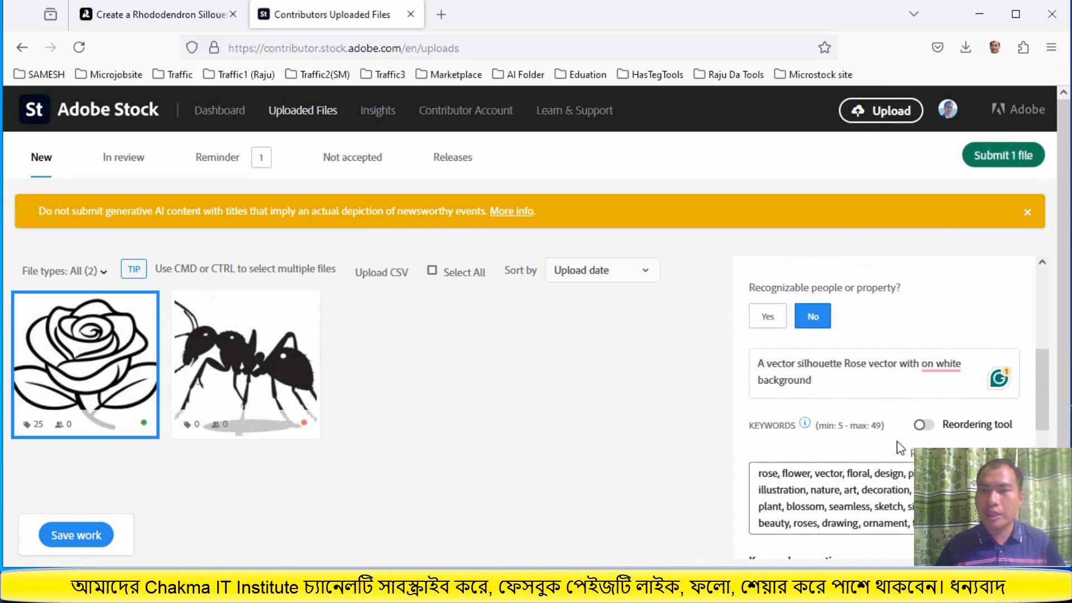
click(940, 367)
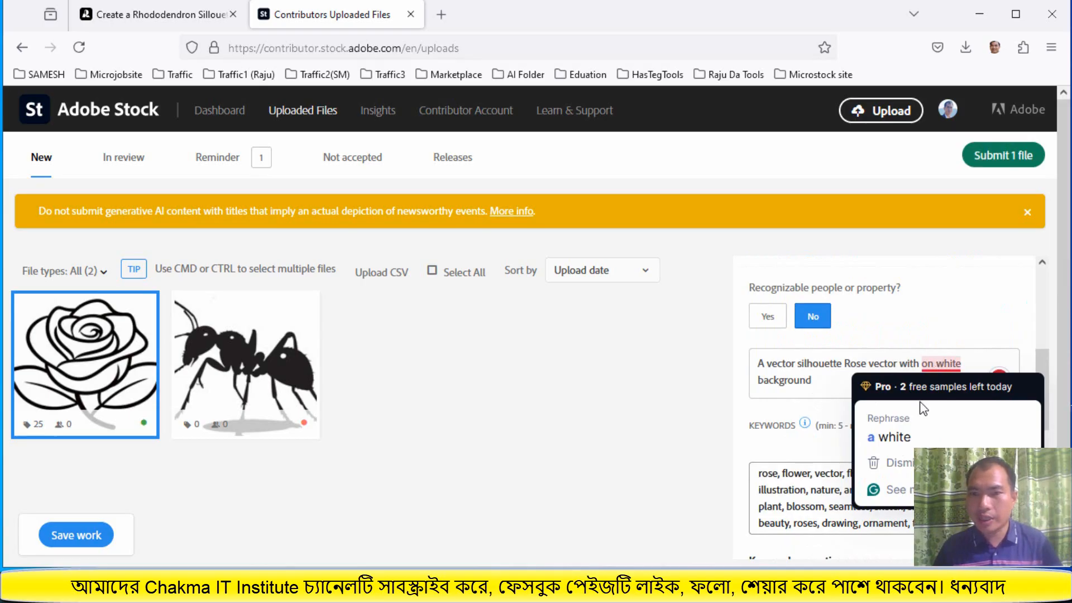
click(891, 437)
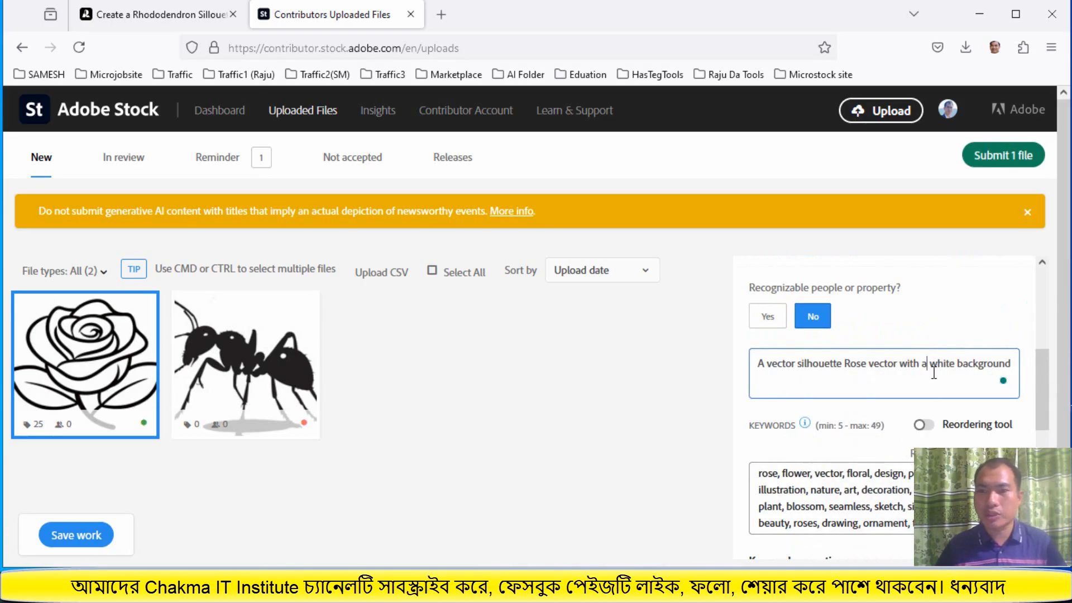
Save the rose file's title and keyword changes
scroll(496, 447, down, 1)
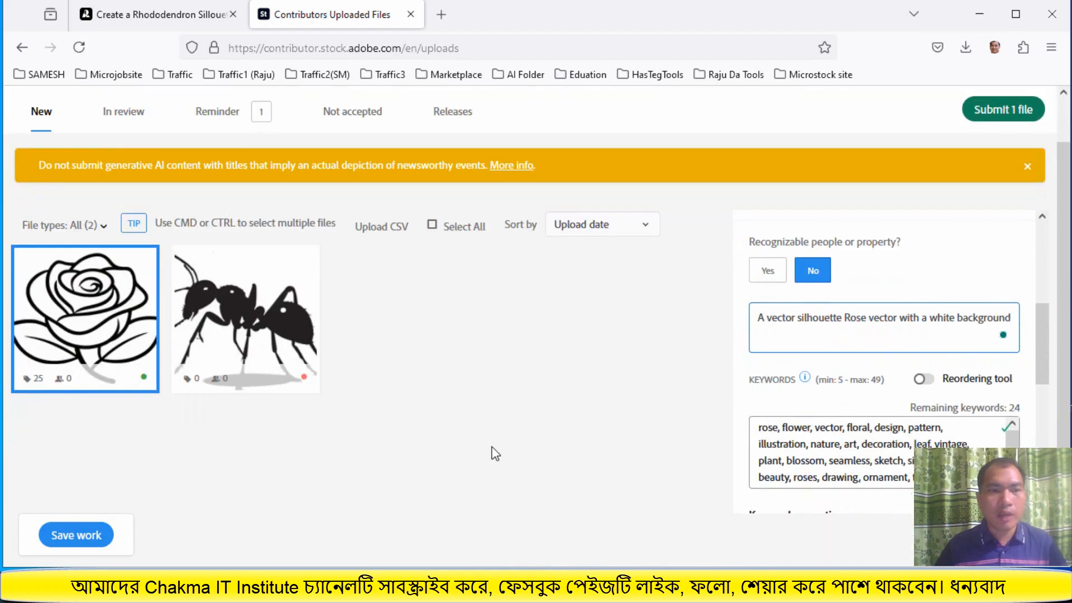
click(100, 534)
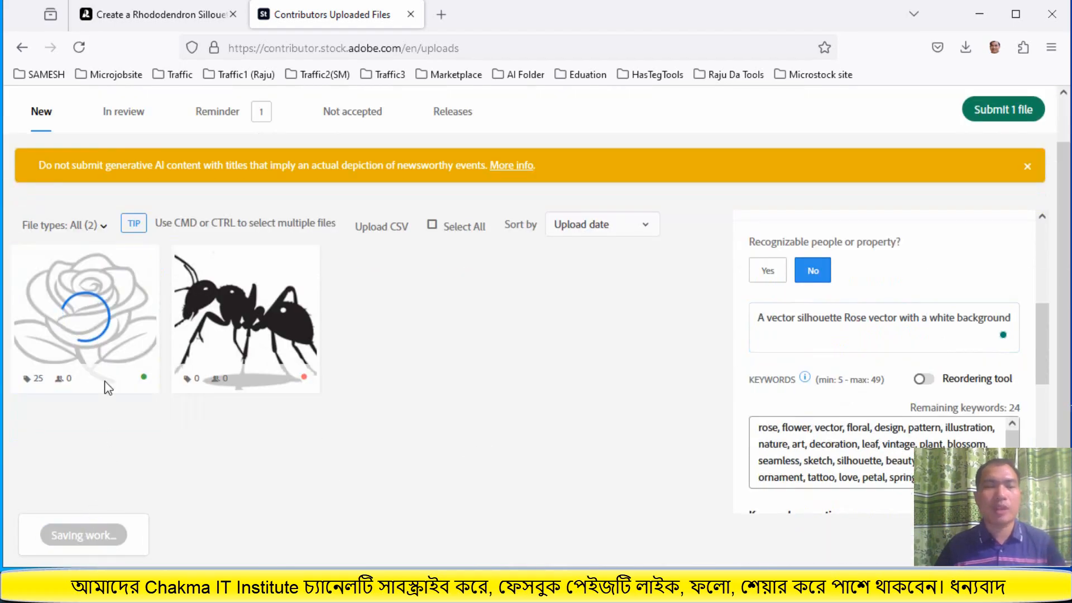
scroll(503, 335, up, 1)
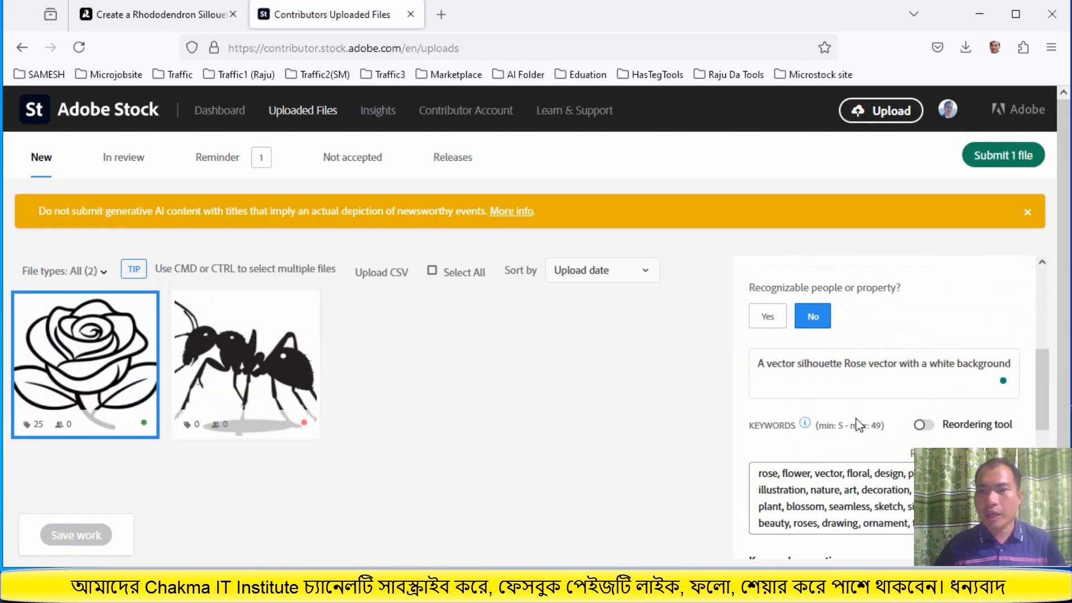
scroll(863, 402, down, 5)
scroll(868, 401, up, 10)
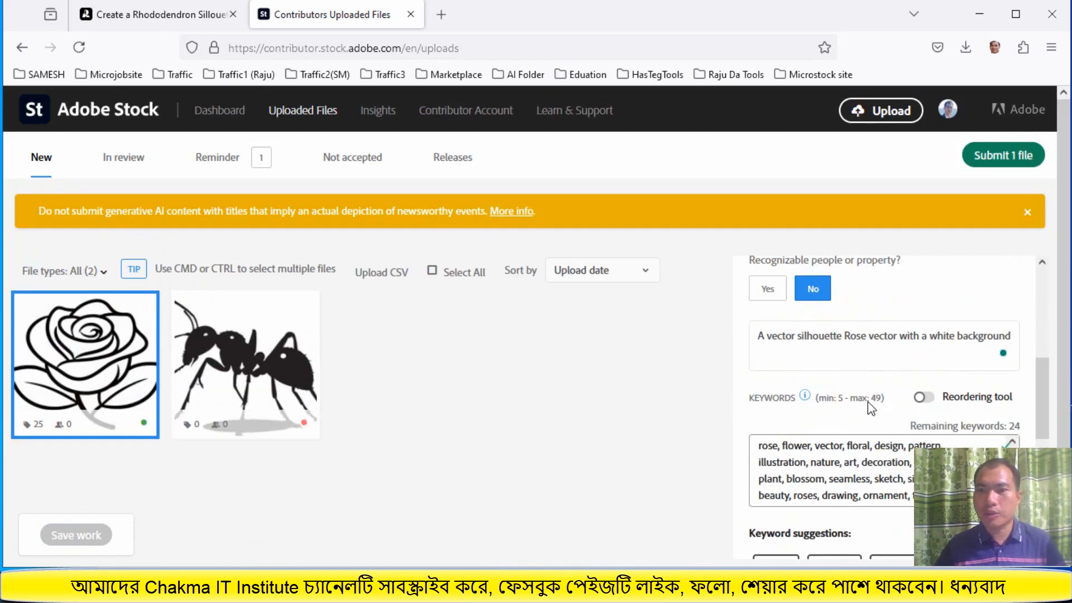
scroll(510, 410, down, 1)
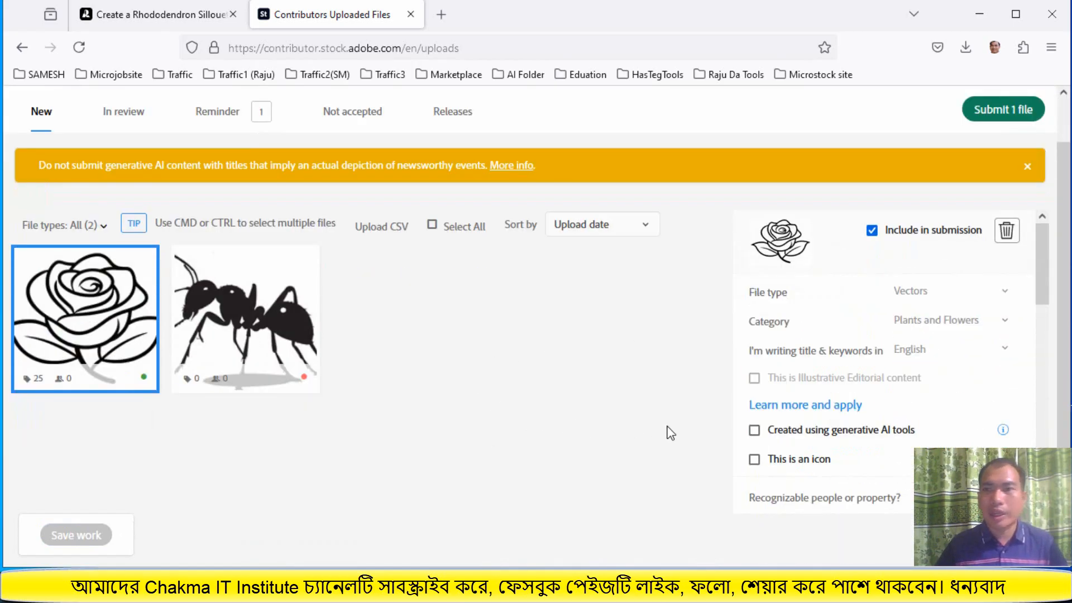
scroll(847, 425, up, 1)
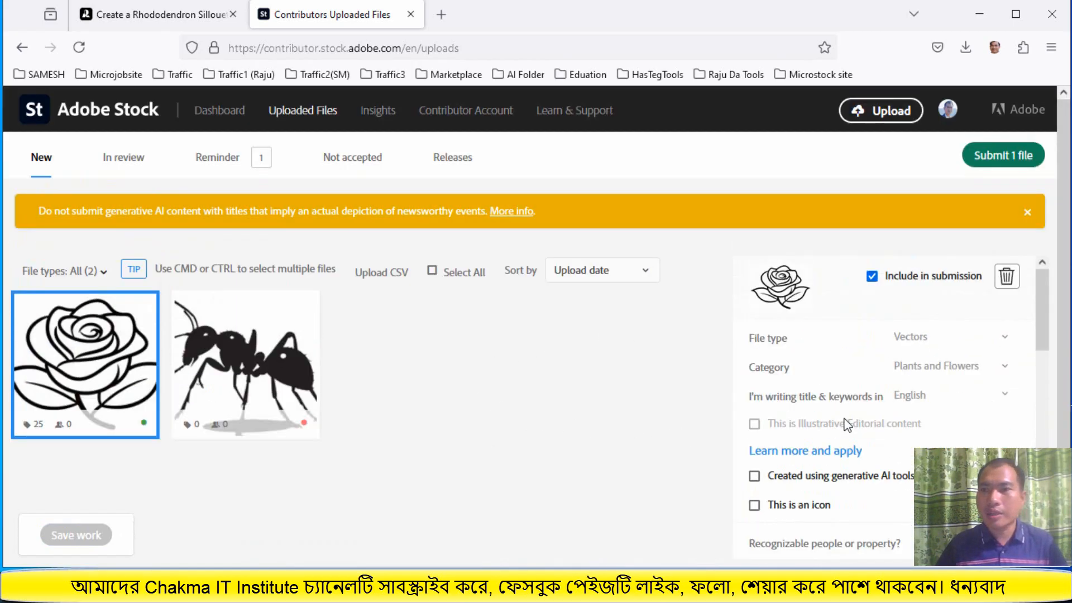
Start submitting the file and accept both terms and conditions confirmations
click(992, 160)
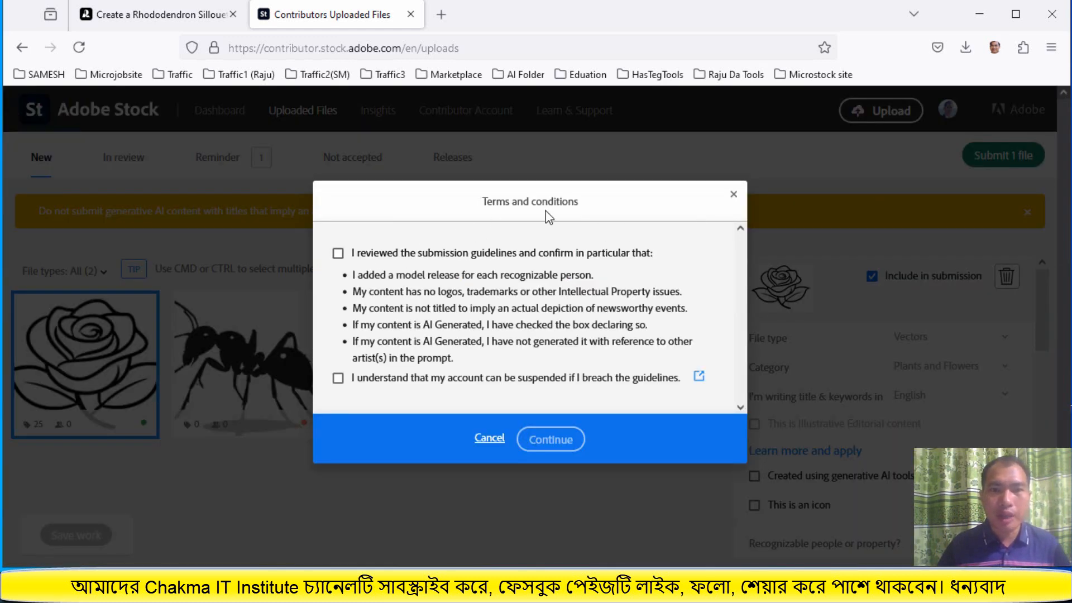
click(338, 253)
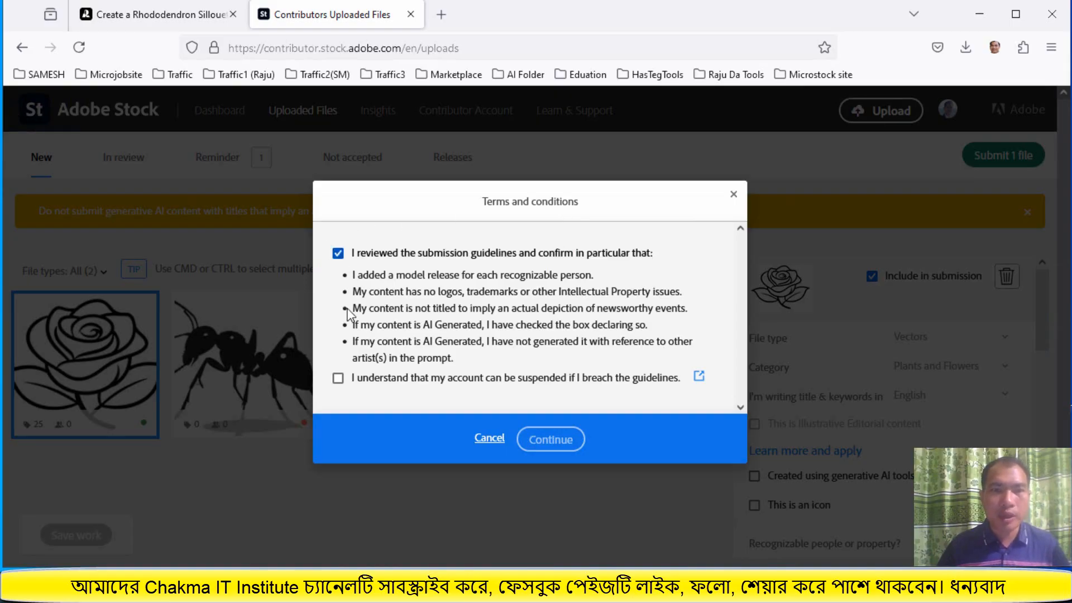
click(337, 378)
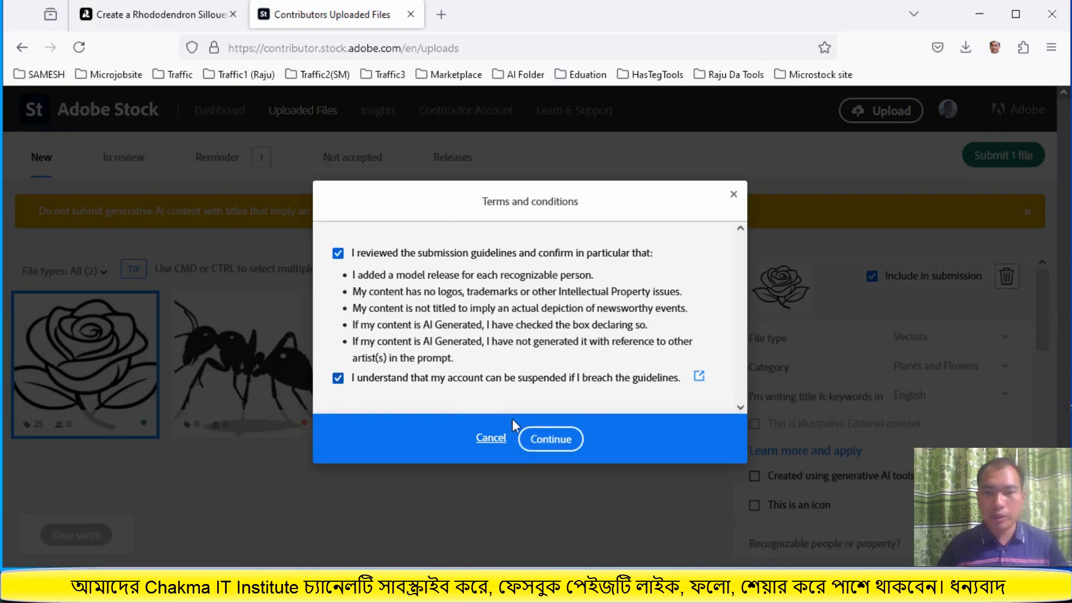
click(547, 439)
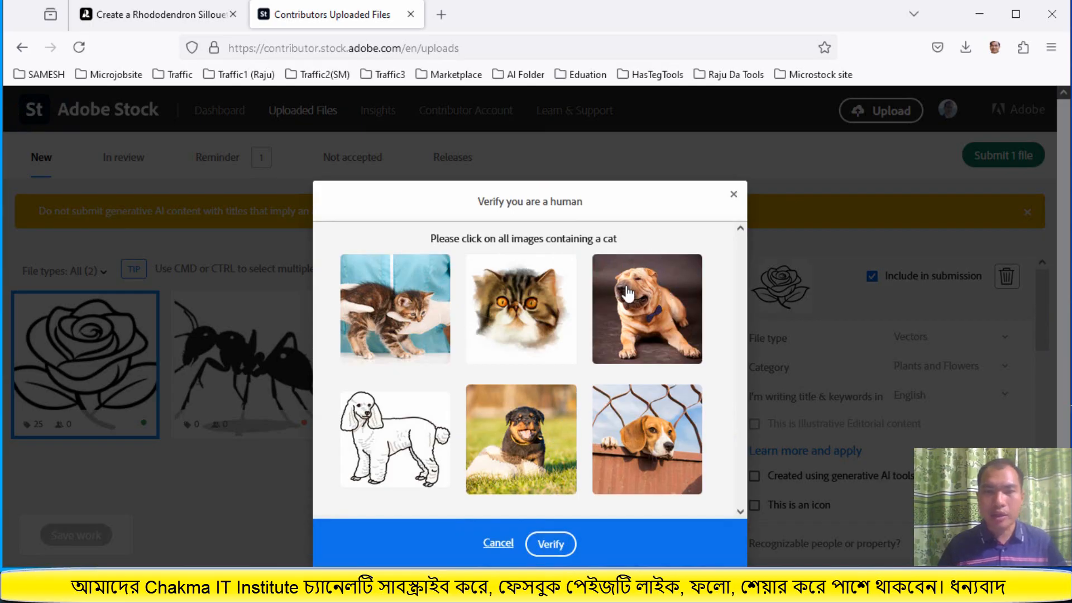
Complete the human check by selecting both cat images and verifying
click(511, 318)
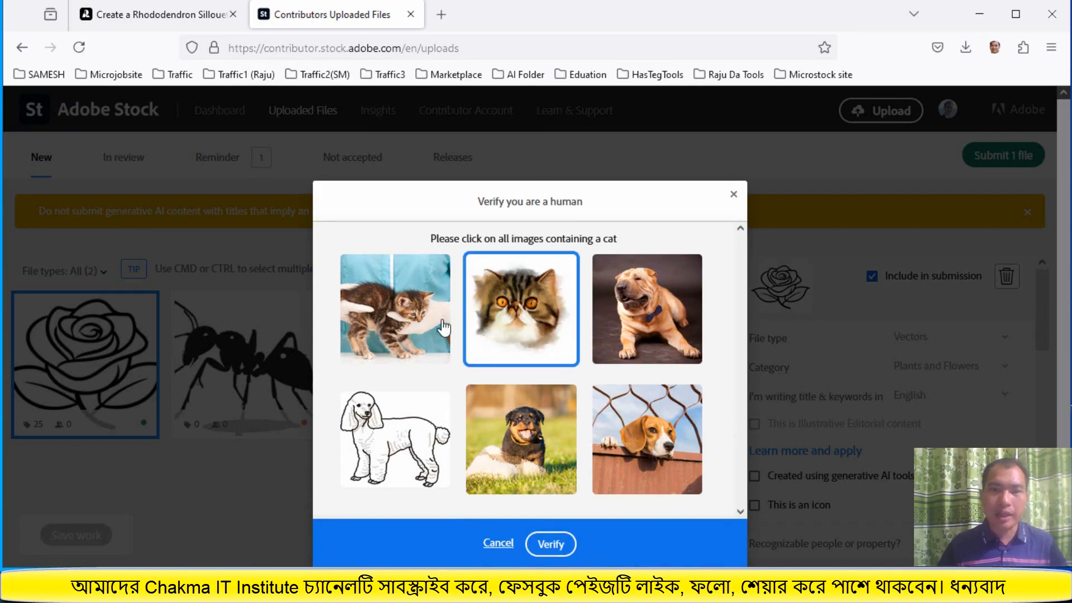
click(410, 328)
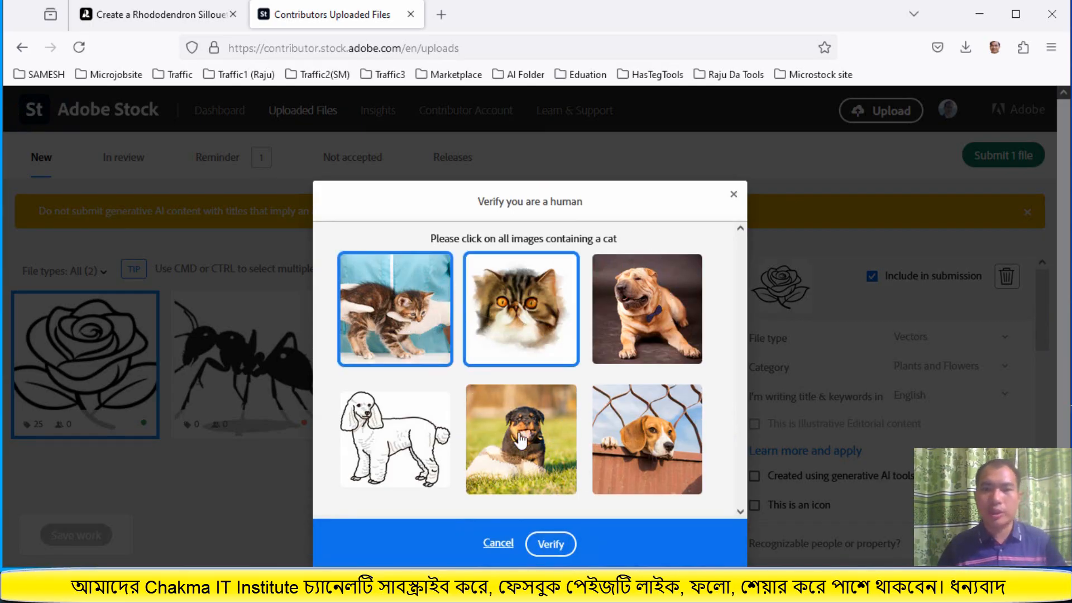
click(551, 545)
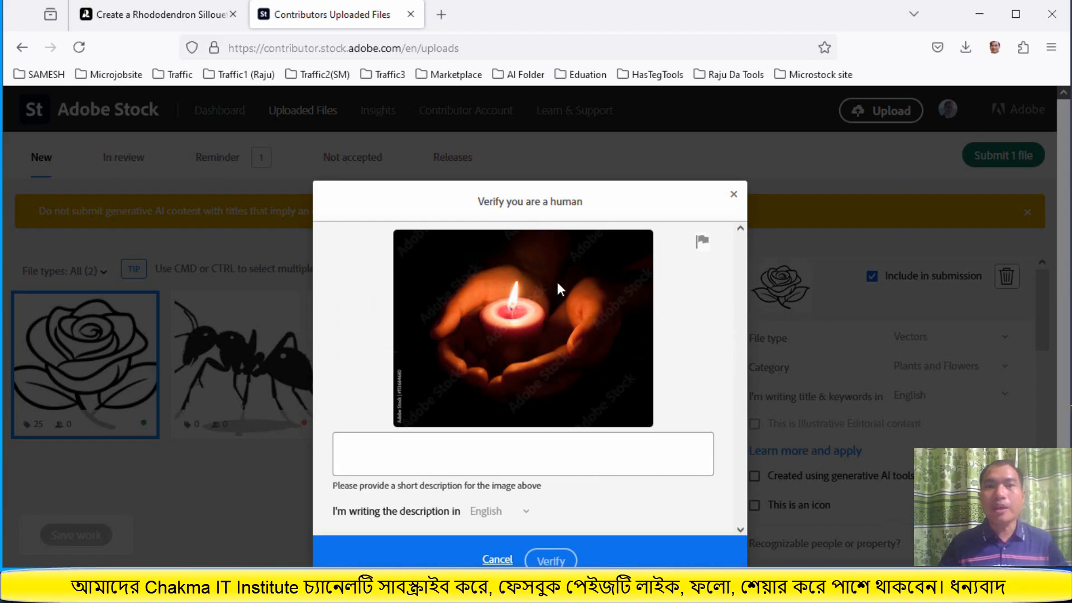
Describe the verification image as 'Hand on a Candle light', correcting the misspelled word
click(484, 453)
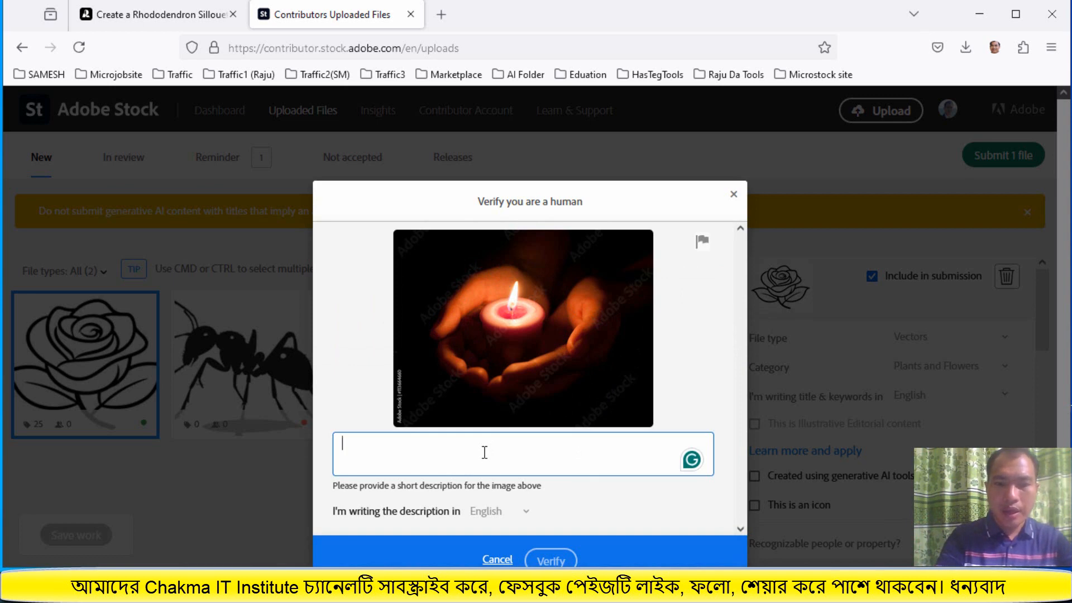
text(Han)
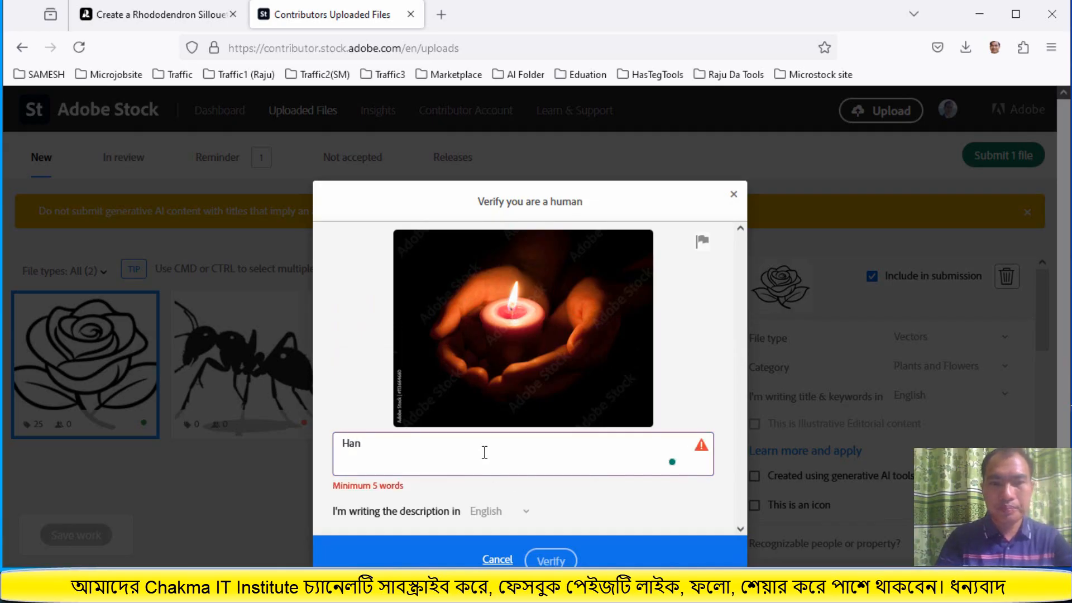
text(d)
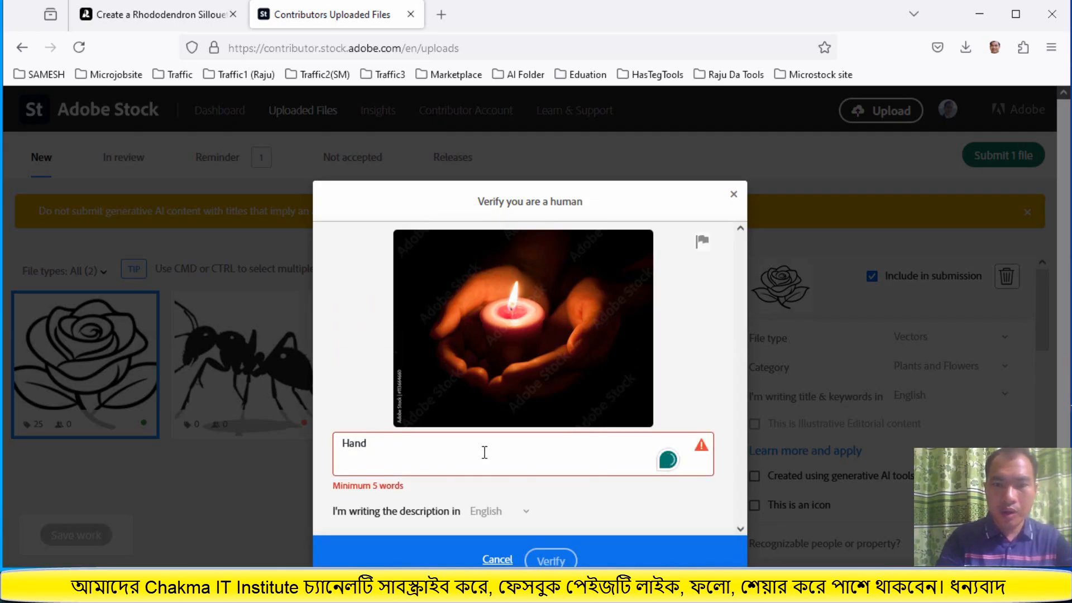
text( on a)
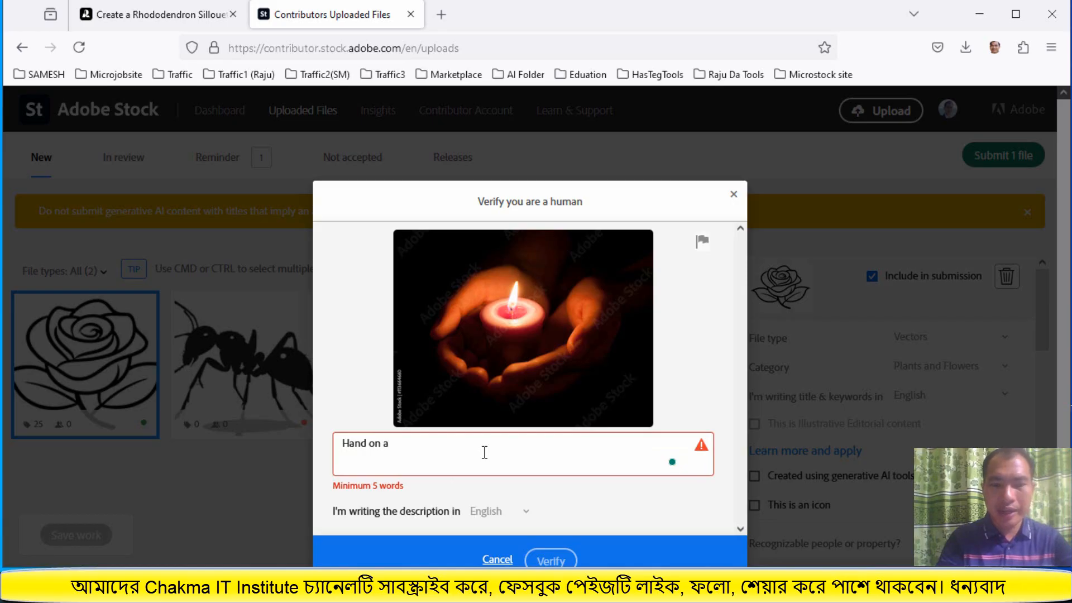
text( kandl)
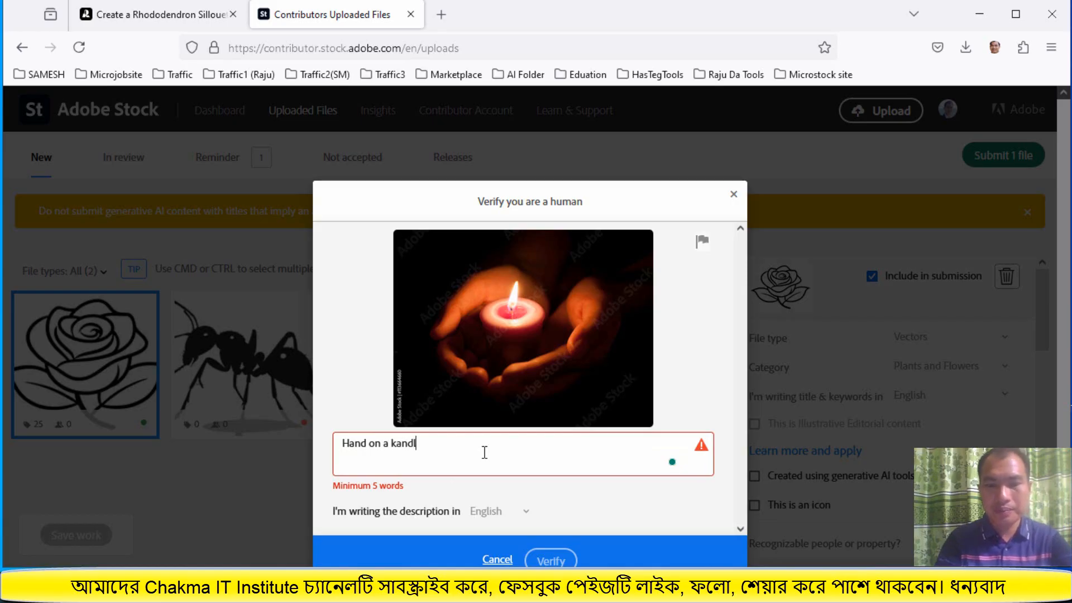
text(e )
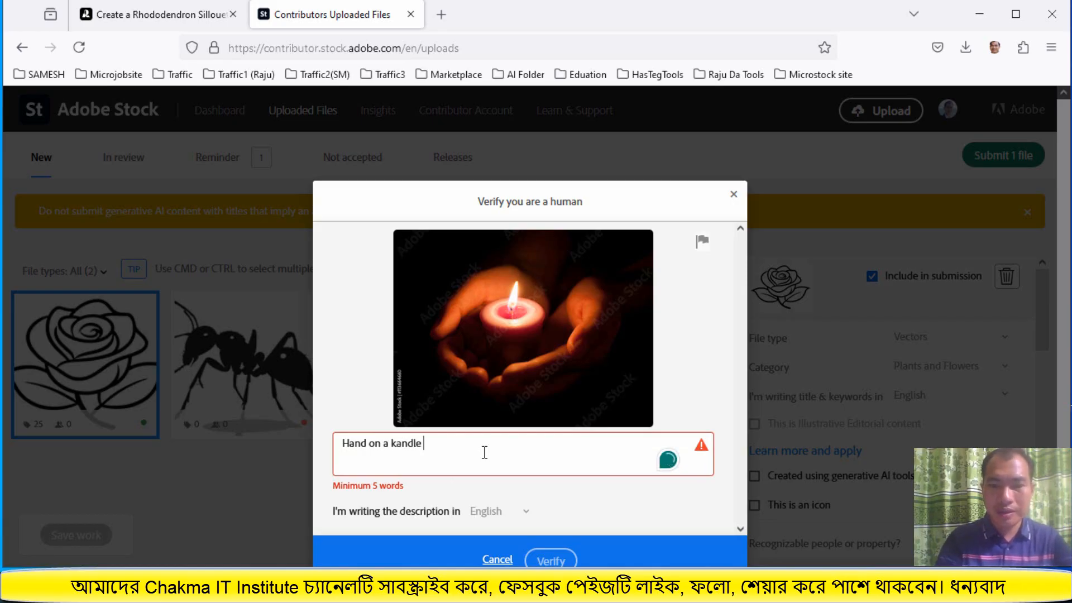
text(light)
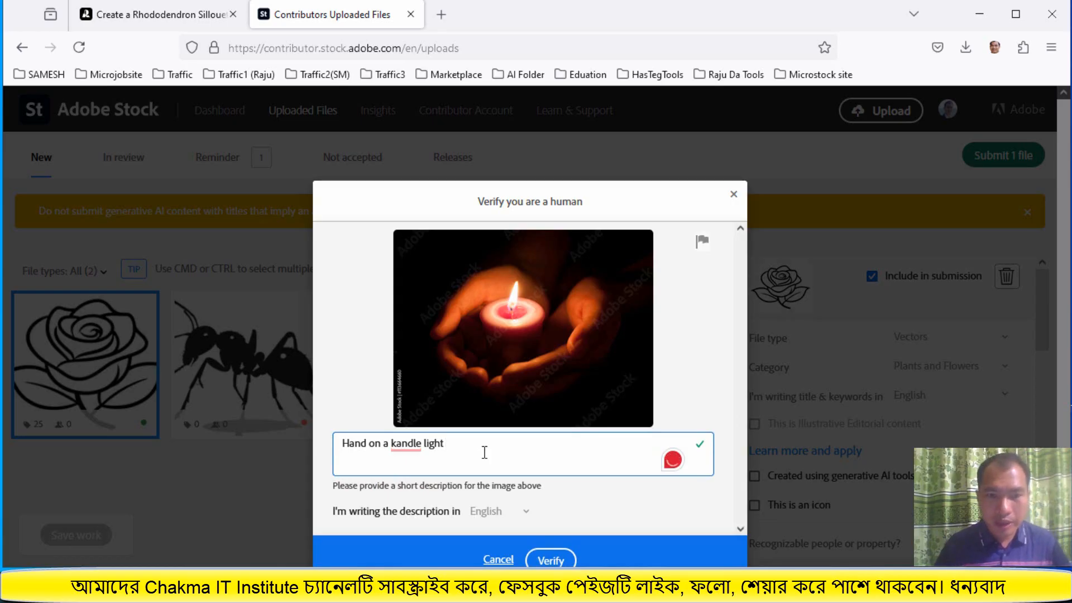
mouse_move(406, 444)
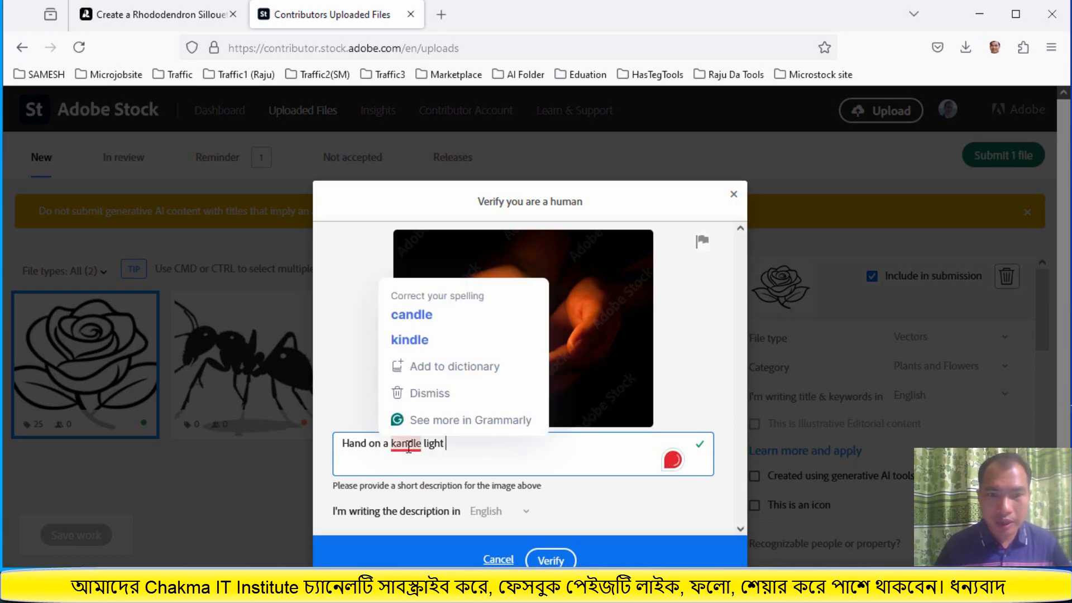
click(433, 340)
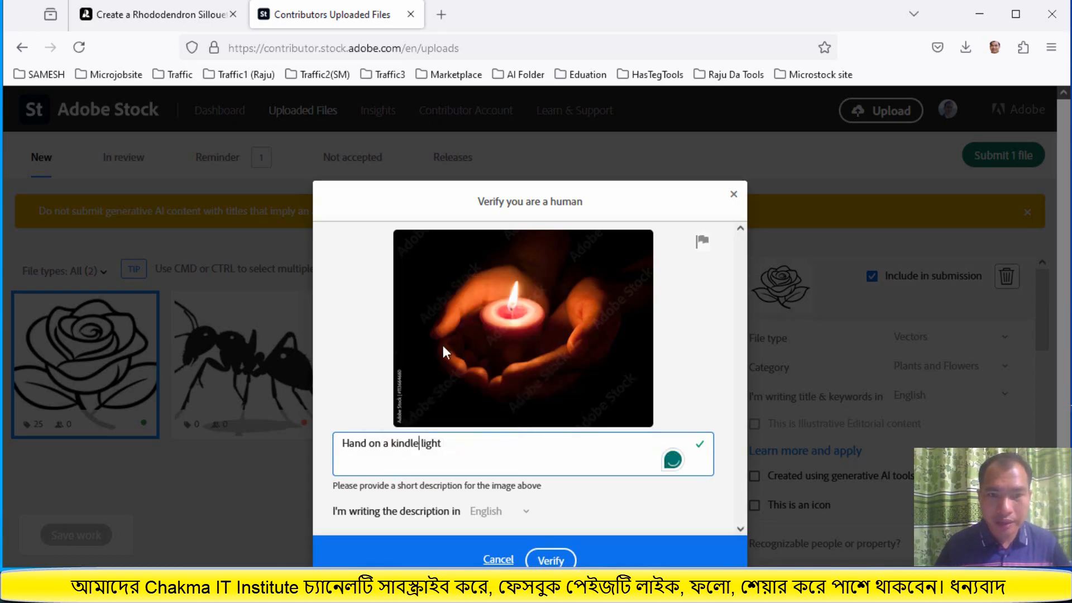
click(399, 450)
key(BackSpace)
key(BackSpace)
text(Ca)
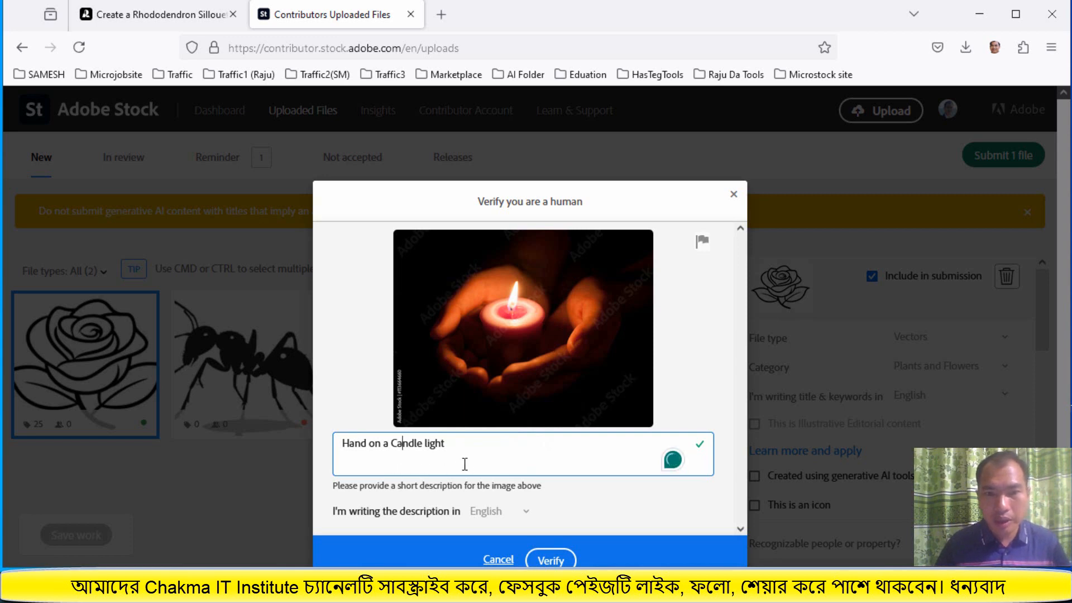
Verify the description and submit the rose file
scroll(544, 495, down, 1)
click(551, 542)
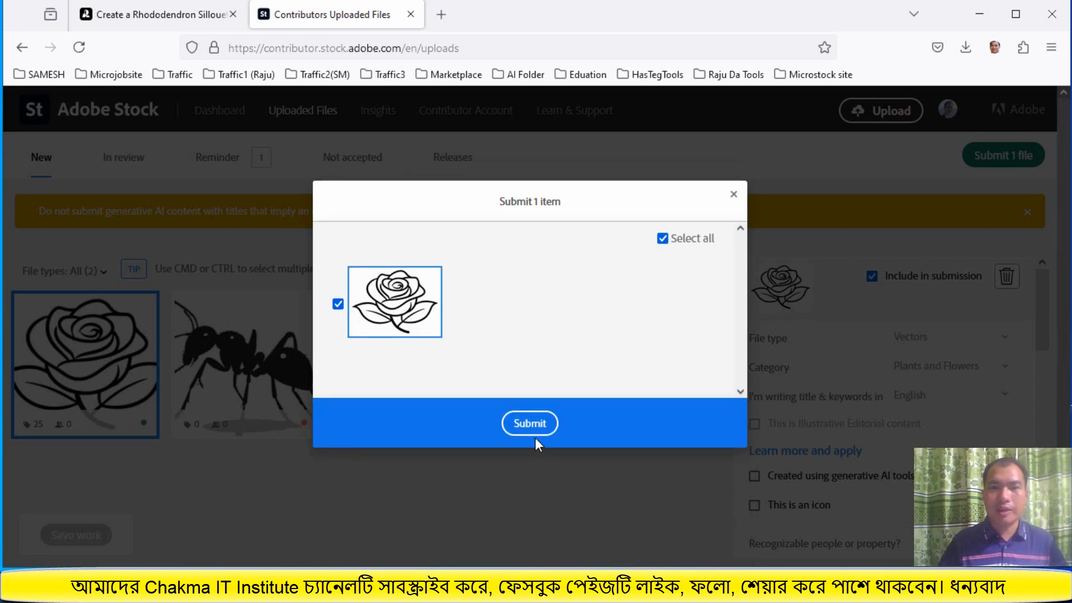
click(528, 424)
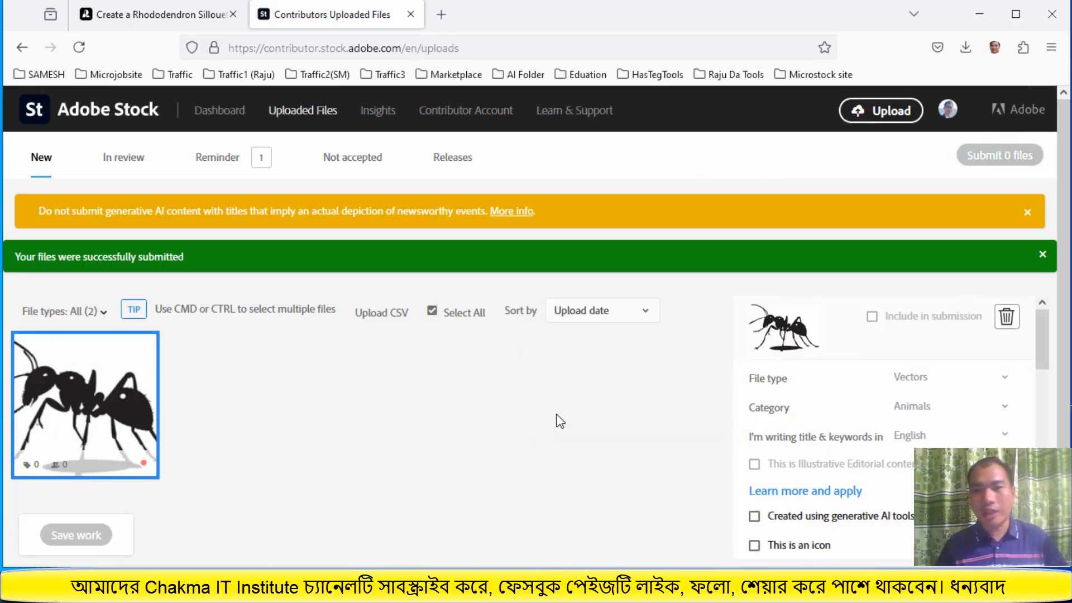
scroll(560, 421, down, 1)
scroll(562, 421, up, 1)
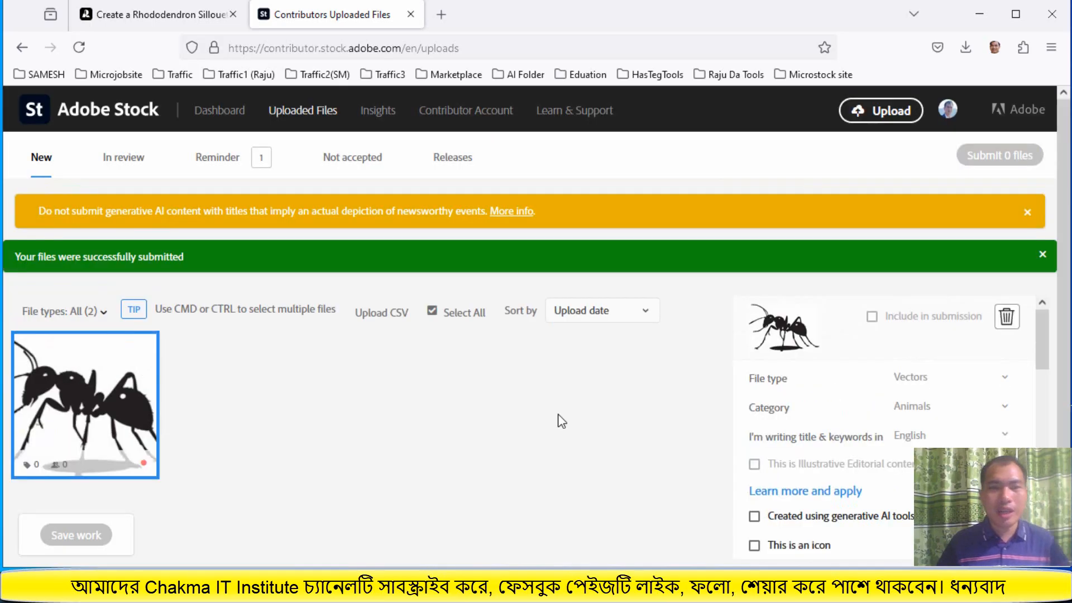